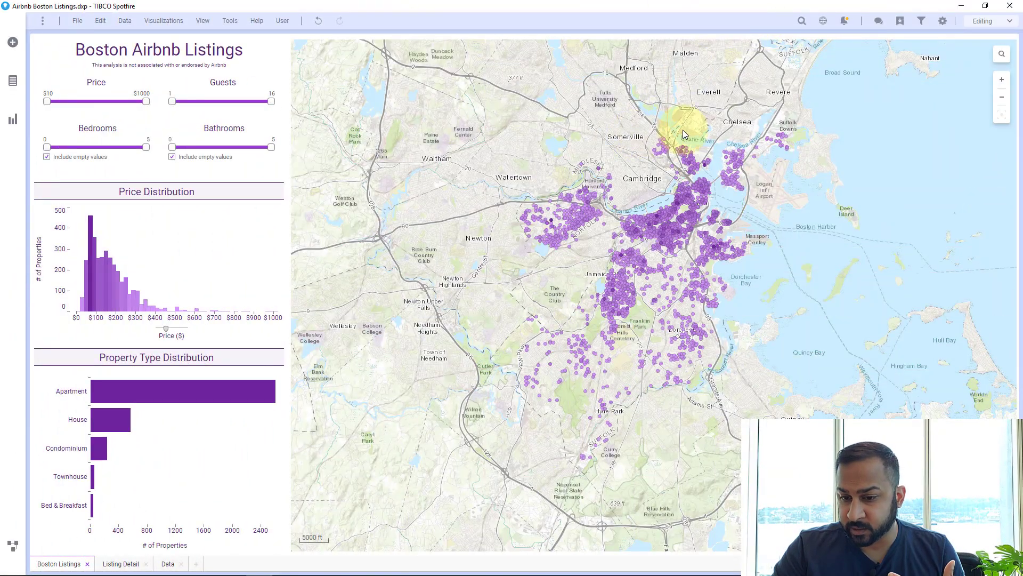
- Zoom into central Boston and lasso the listings there so the contour heatmap appears
scroll(668, 249, up, 2)
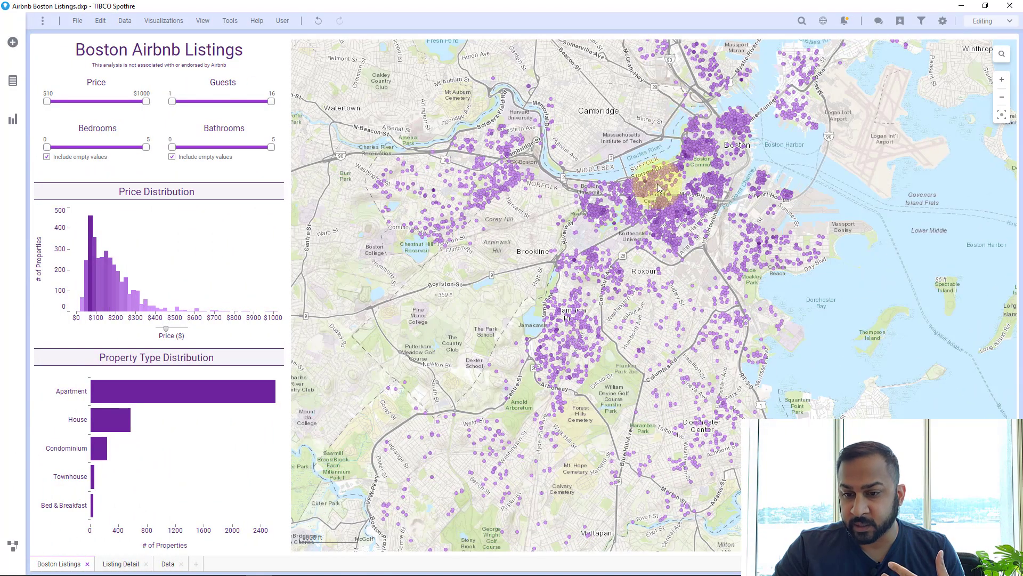
mouse_move(658, 206)
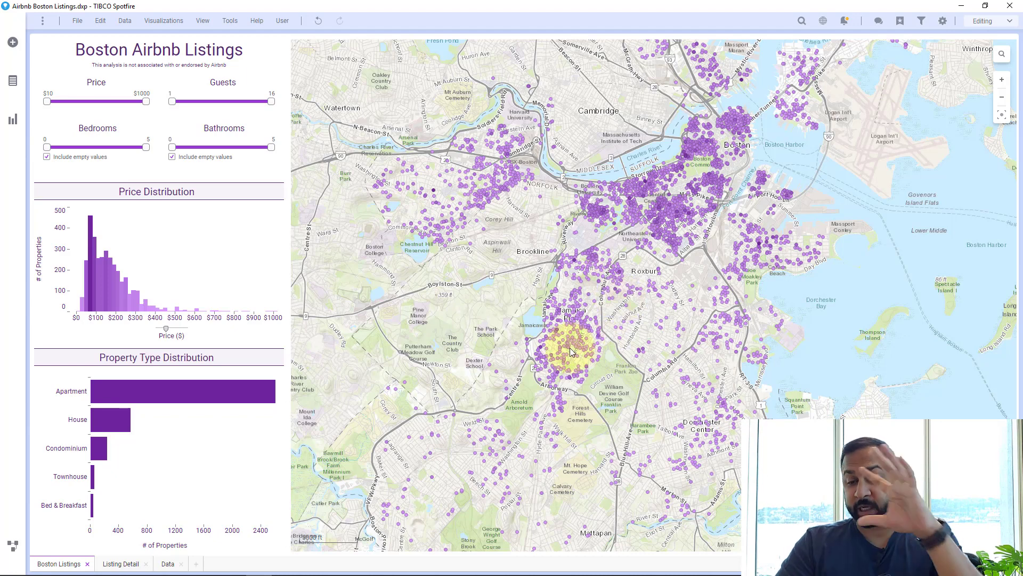
mouse_move(696, 338)
mouse_down()
mouse_move(773, 191)
mouse_move(586, 121)
mouse_move(638, 425)
mouse_move(689, 326)
mouse_up()
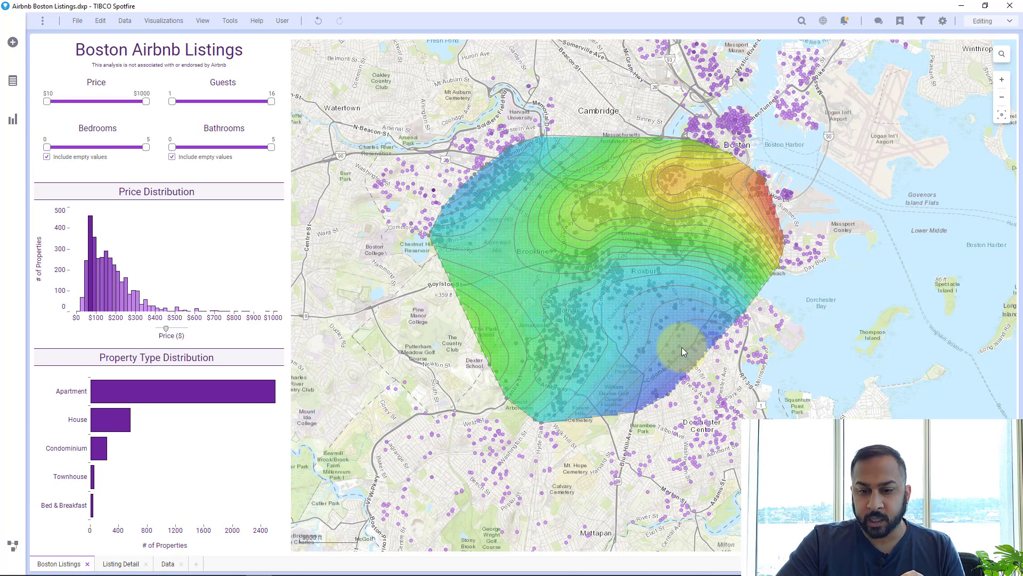
- Mark Apartment, then House, then $0–$200 listings, set Bathrooms to at least 2, and clear the marking
click(251, 390)
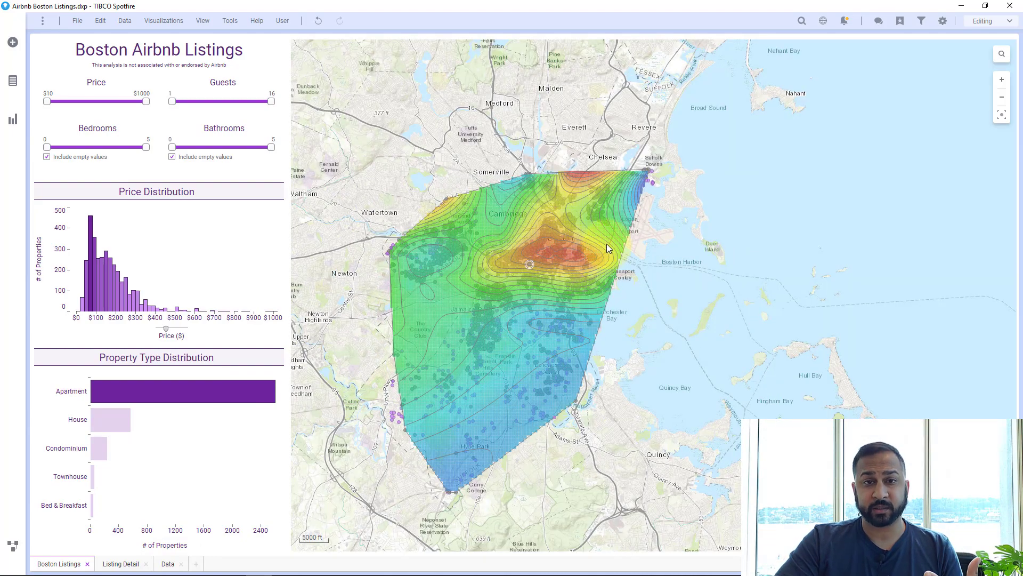
click(113, 424)
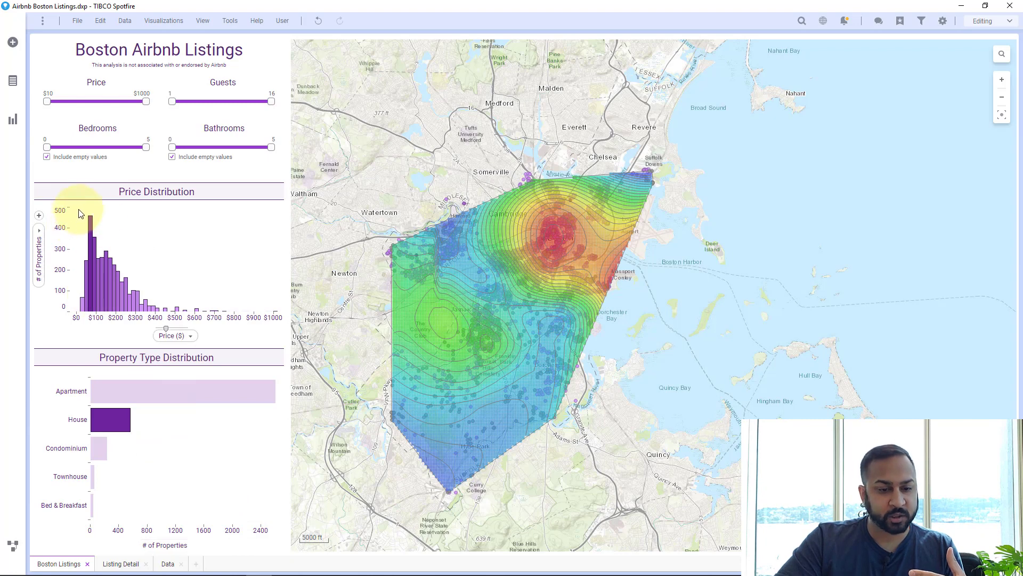
drag(79, 213, 110, 322)
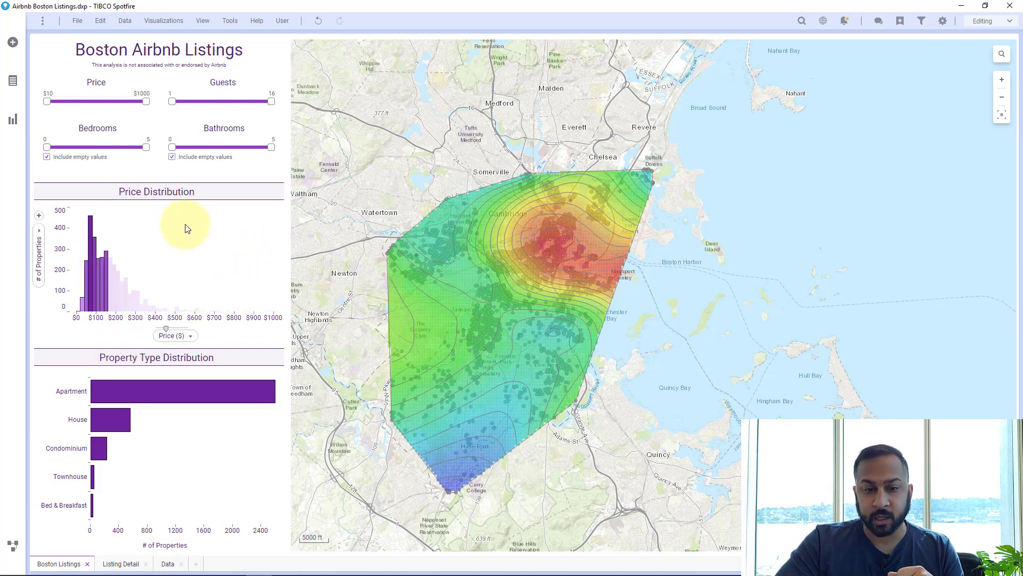
drag(172, 147, 200, 153)
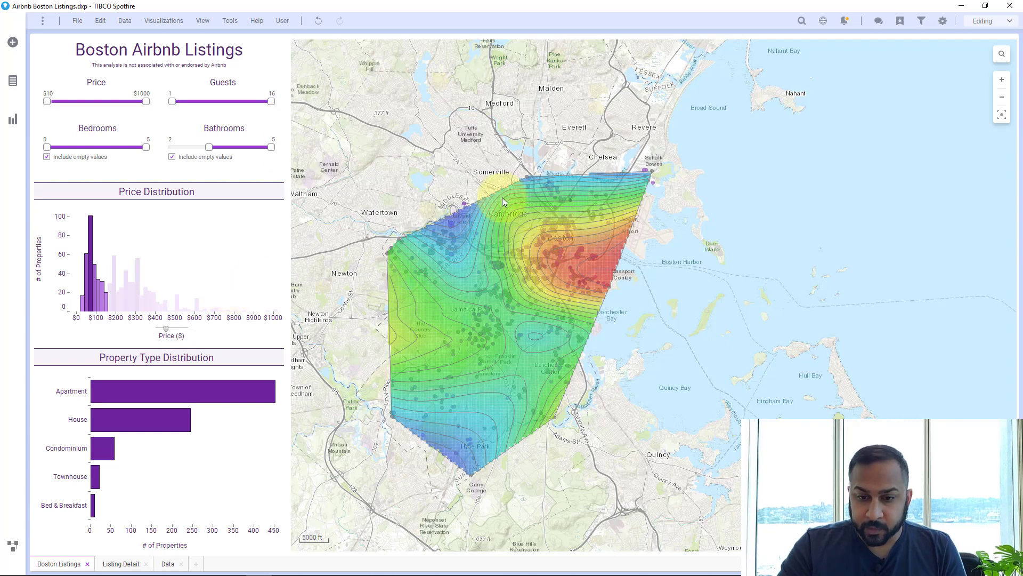
click(489, 169)
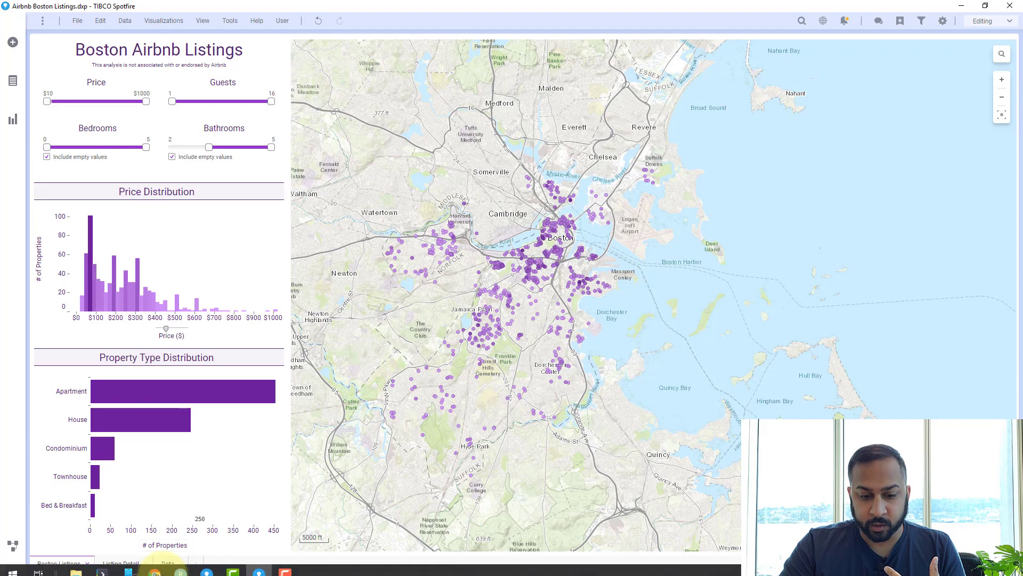
- On TIBCO Exchange, filter modules by the data function tag and open Spatial Heat Map Data Function
click(159, 567)
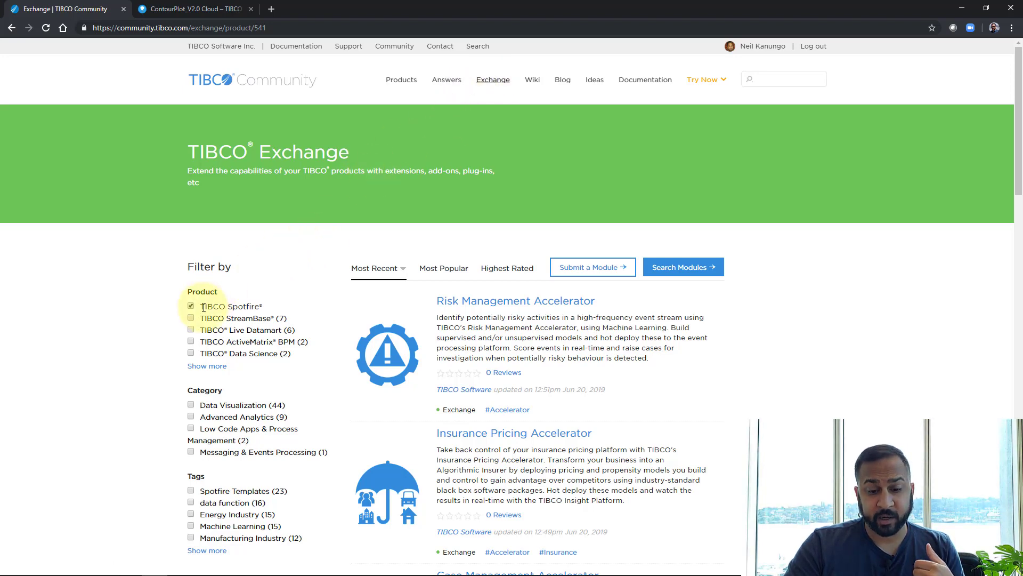
scroll(198, 347, down, 1)
click(191, 450)
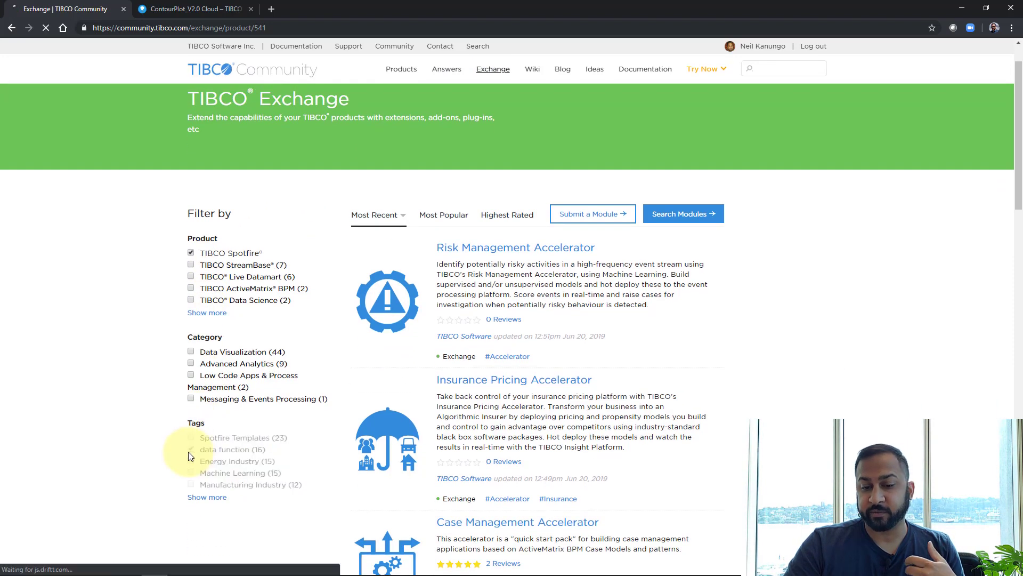
scroll(433, 309, down, 3)
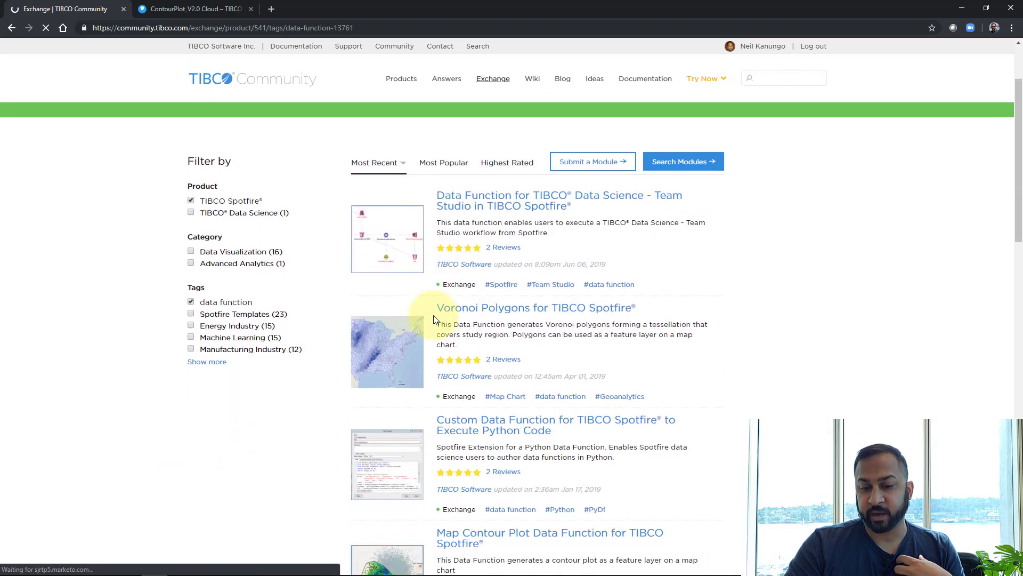
scroll(433, 317, down, 2)
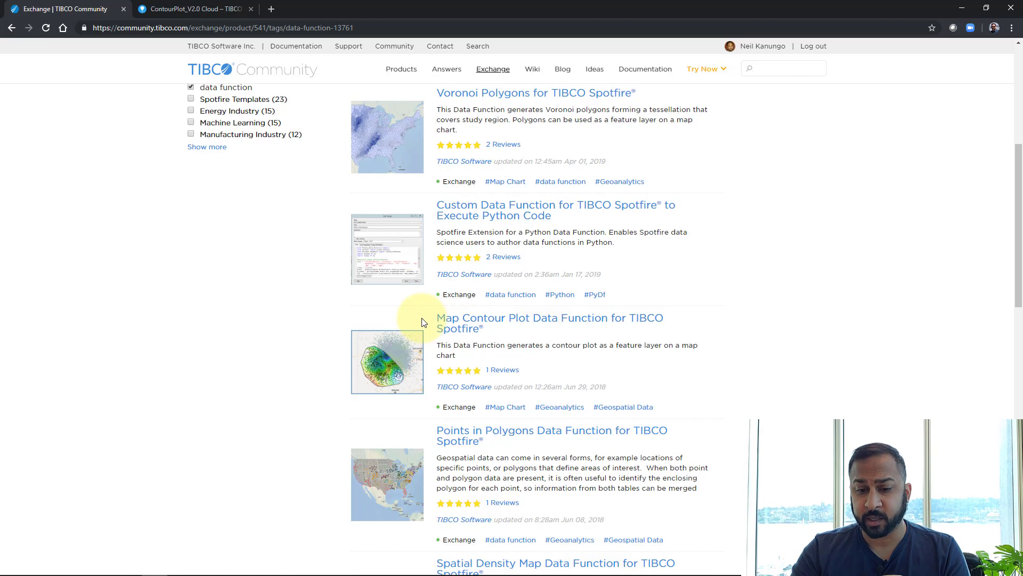
scroll(435, 320, down, 1)
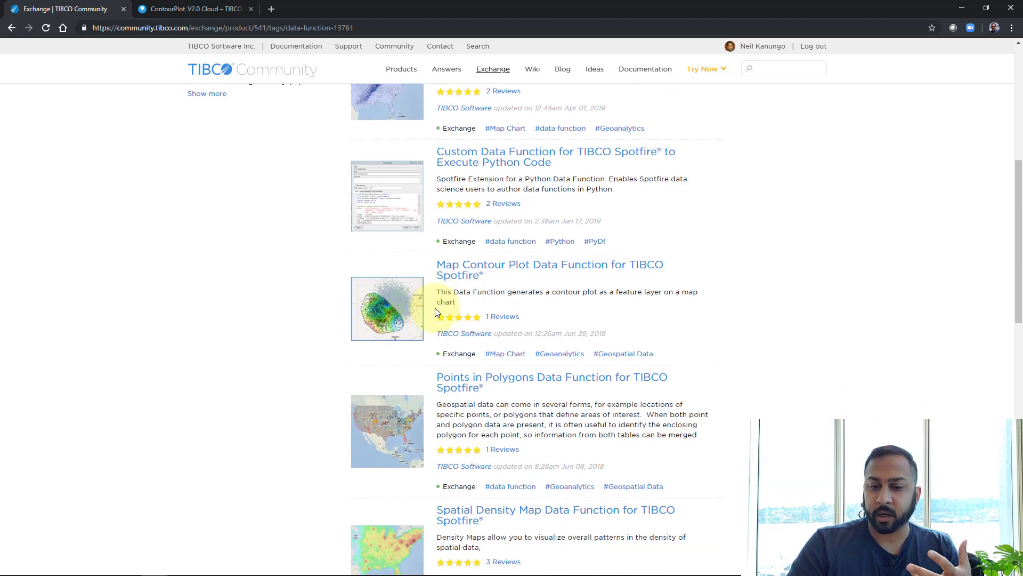
scroll(458, 293, down, 1)
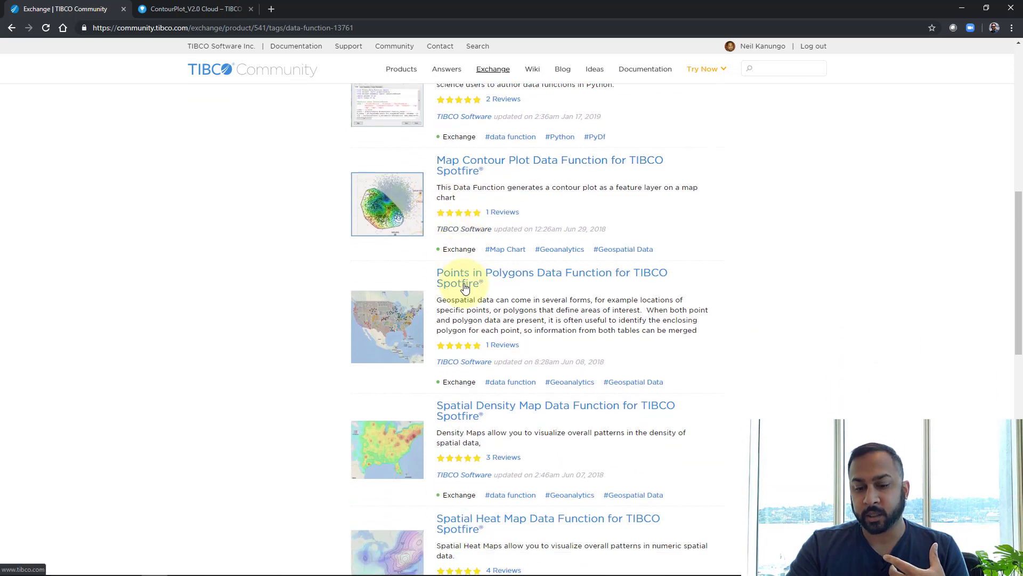
scroll(464, 288, down, 3)
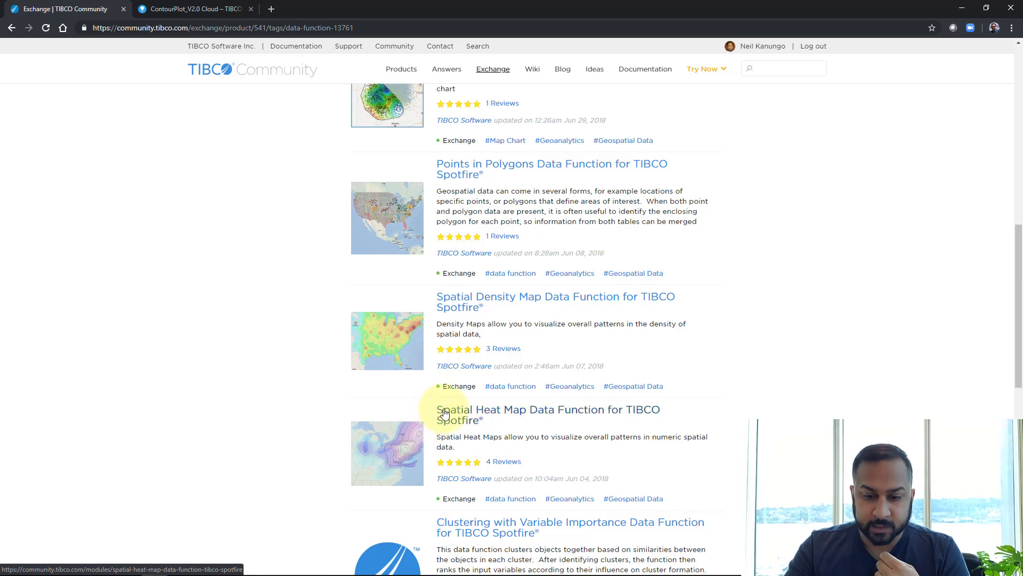
click(444, 413)
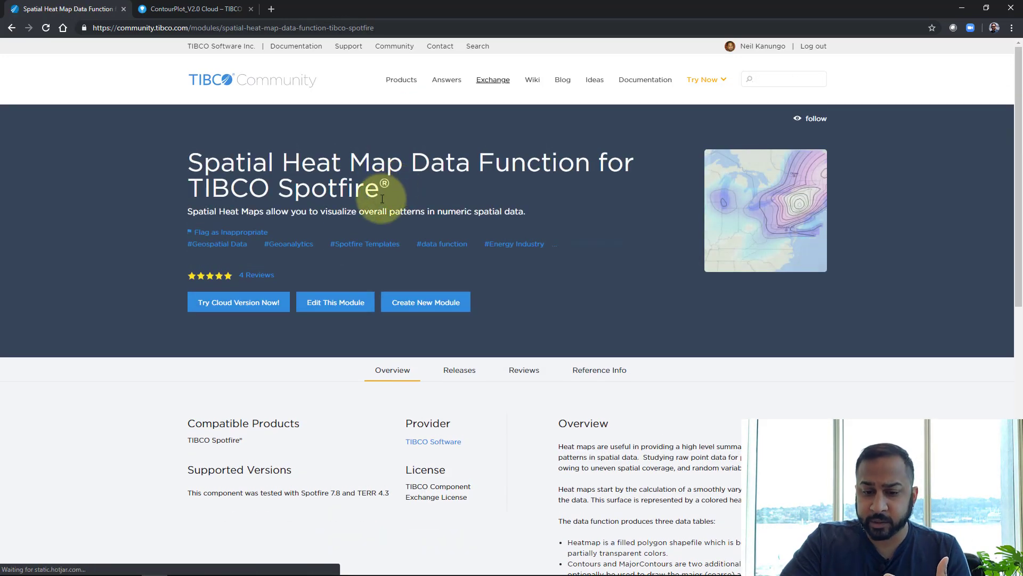
- Show the module's releases and expand Spotfire Platform Release P1.4
click(452, 371)
scroll(289, 397, down, 2)
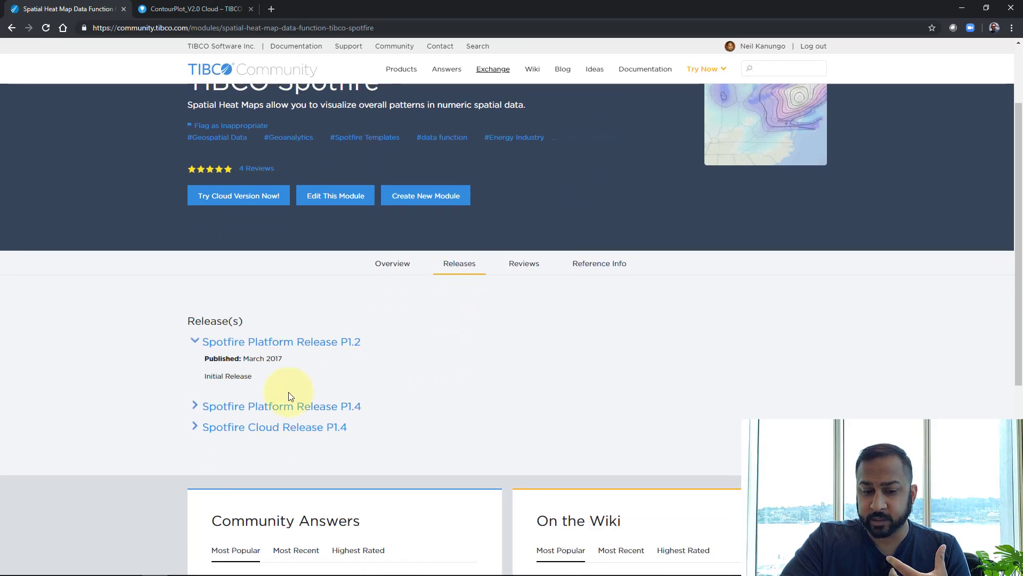
click(193, 406)
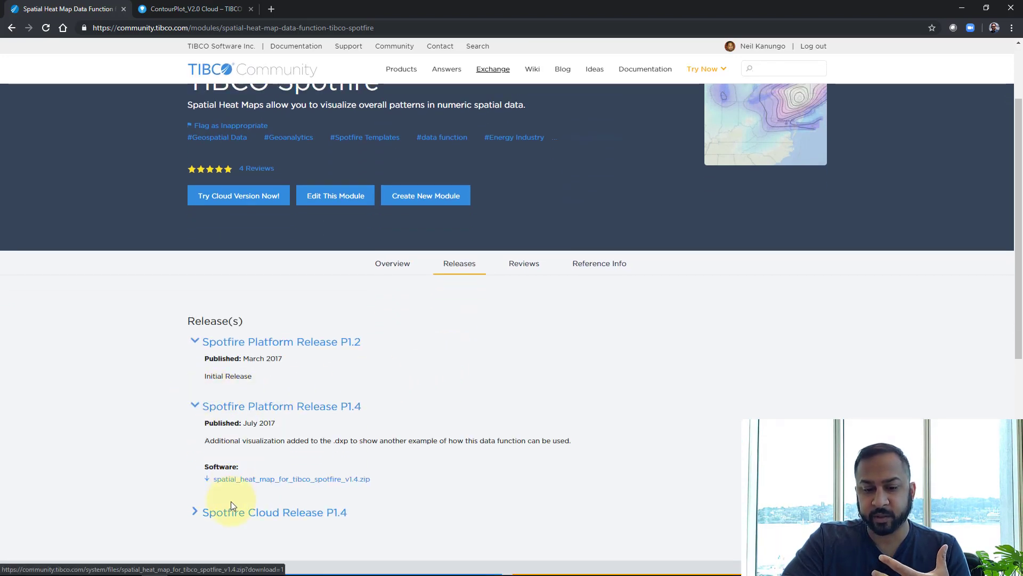
- Download spatial_heat_map_for_tibco_spotfire_v1.4.zip, then widen Spotfire's Bathrooms filter back to 0–5
click(265, 480)
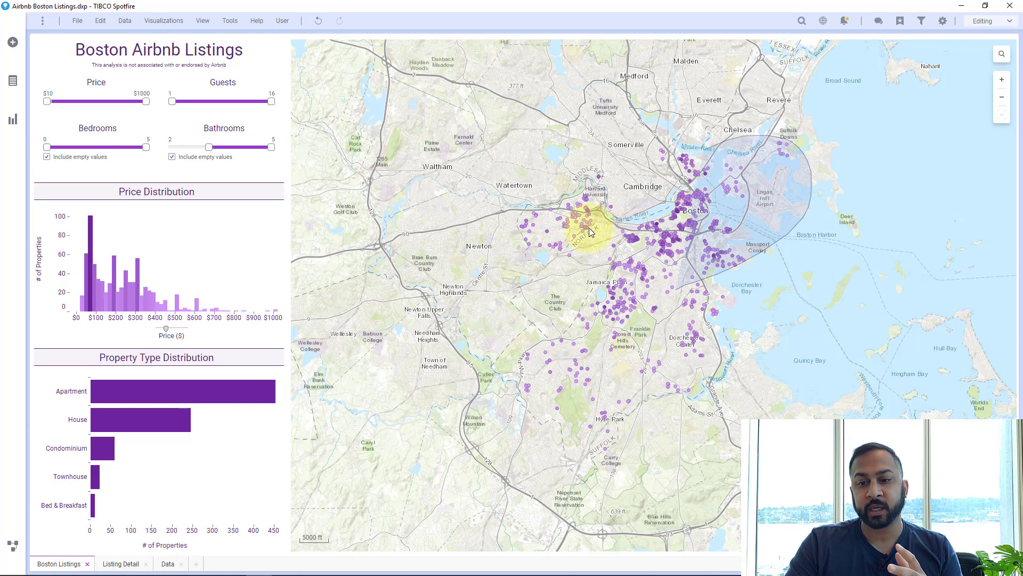
mouse_move(609, 318)
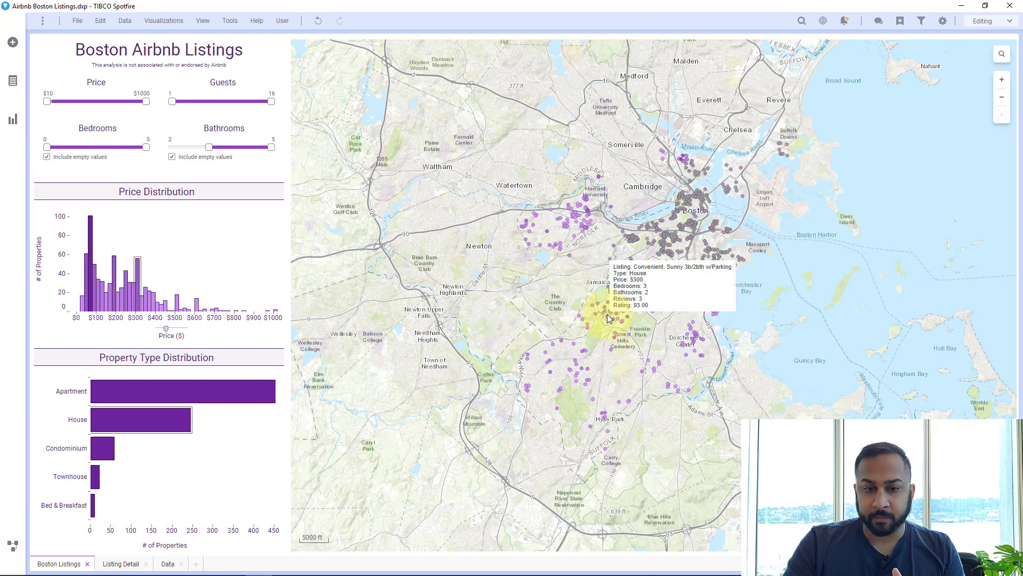
drag(208, 147, 176, 149)
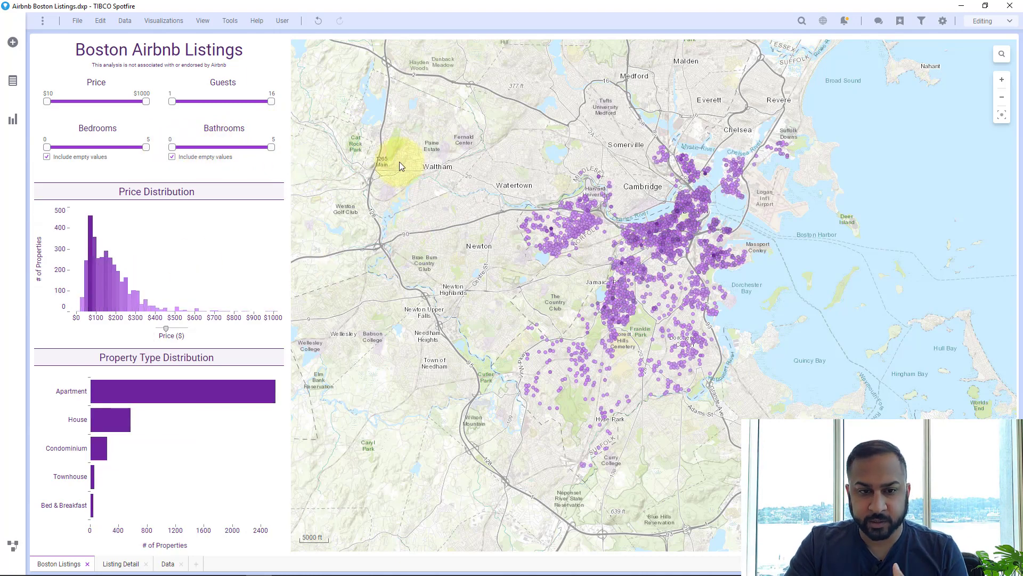
click(128, 22)
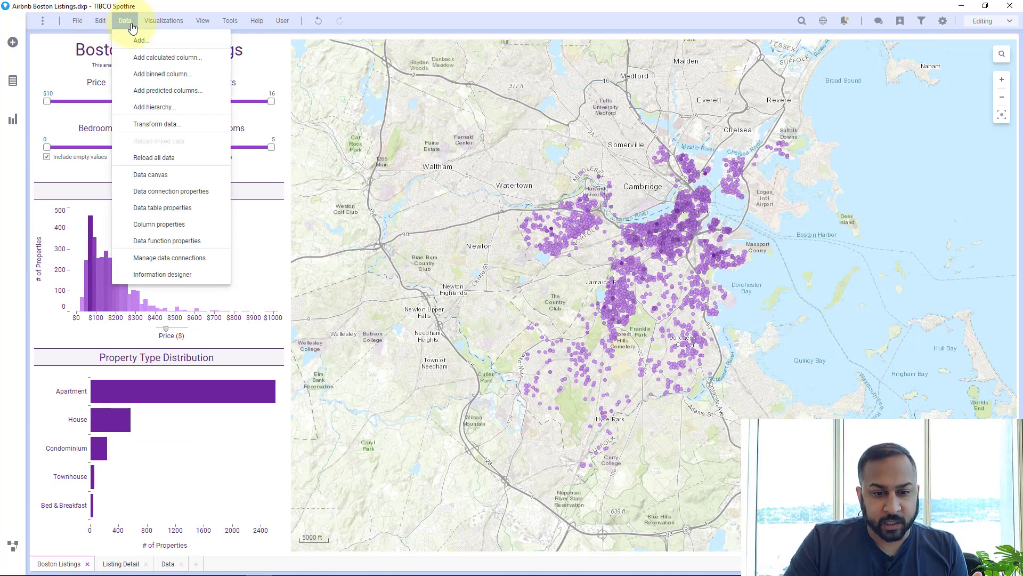
- Register a new data function by importing the Spatial Heat Map SFD file and scroll through its script
click(159, 246)
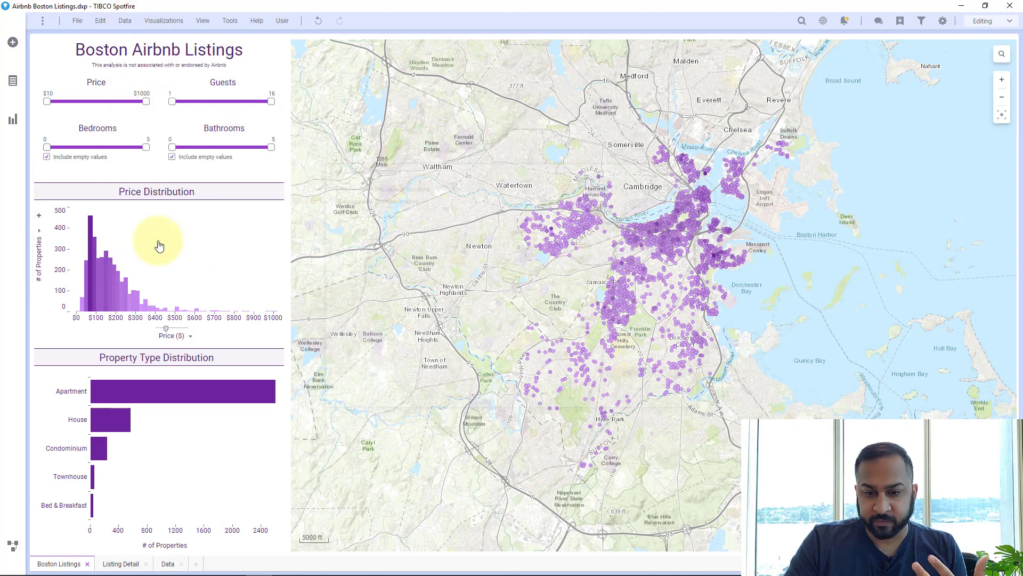
click(622, 212)
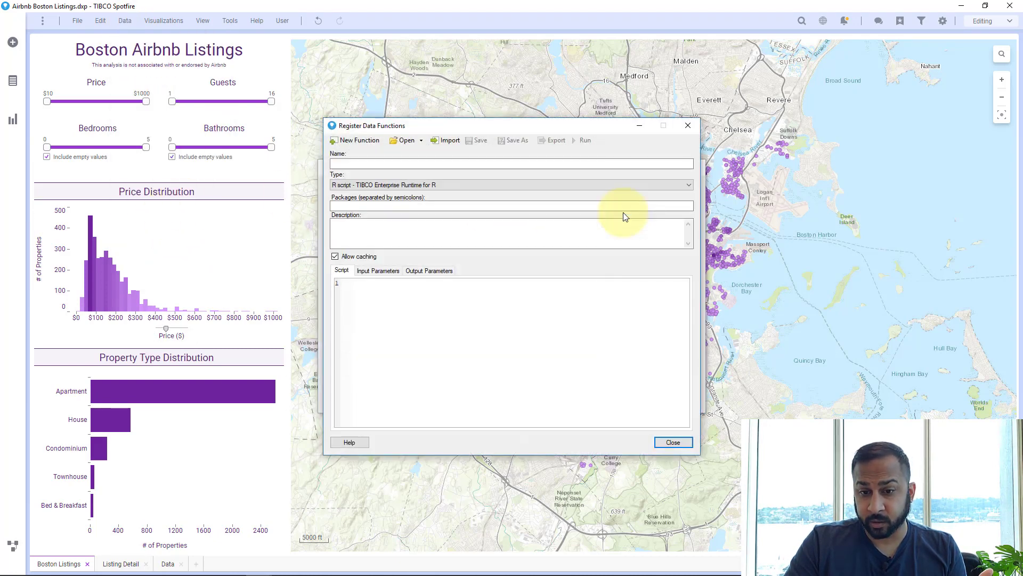
click(444, 139)
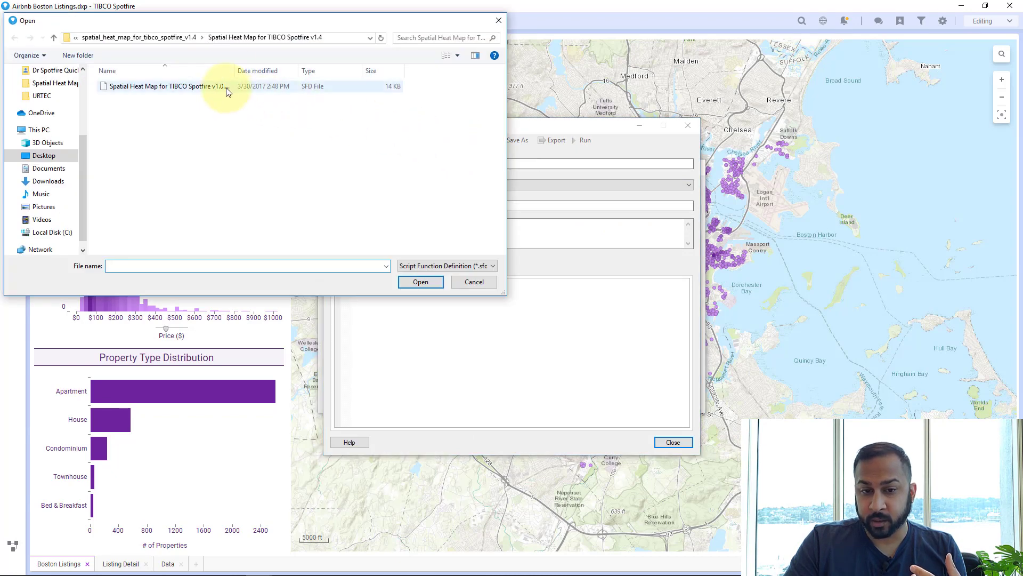
drag(236, 66, 294, 67)
click(240, 89)
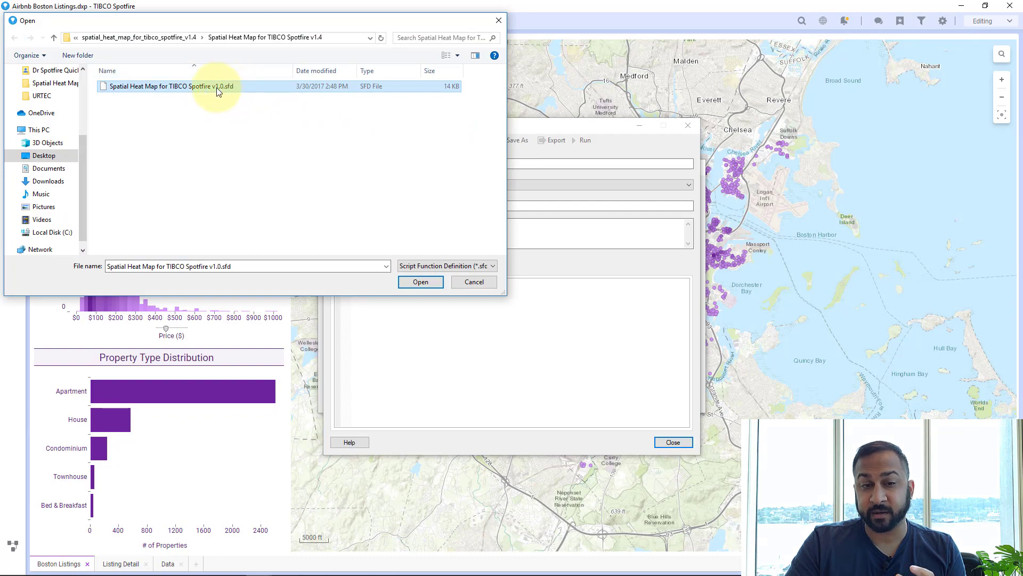
double_click(215, 89)
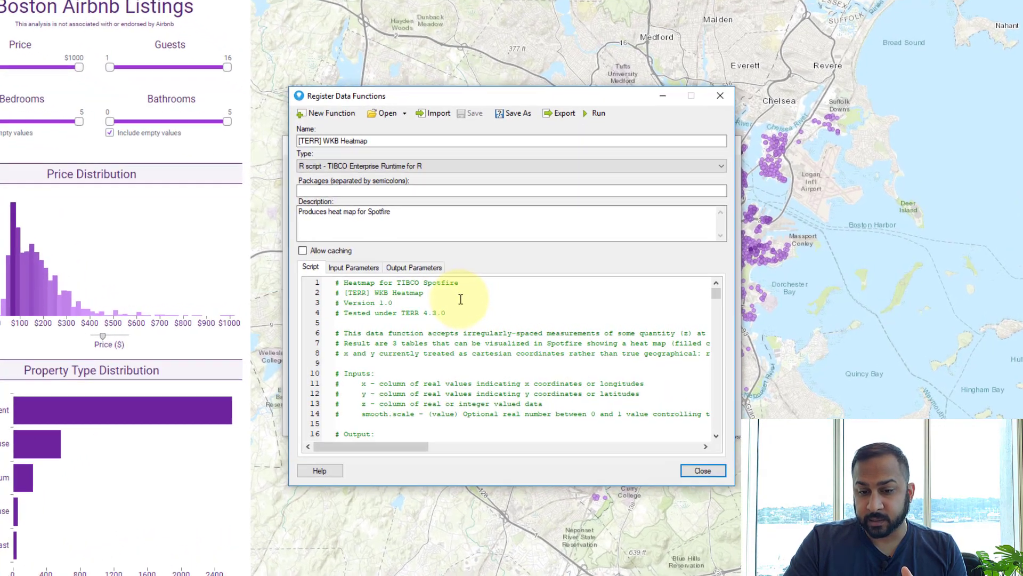
scroll(466, 299, down, 7)
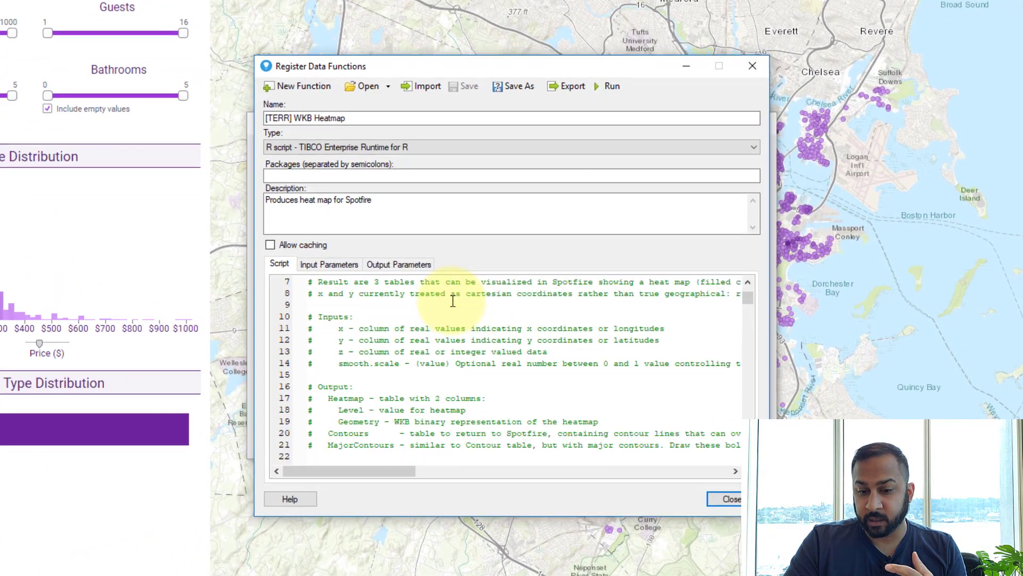
scroll(449, 303, down, 15)
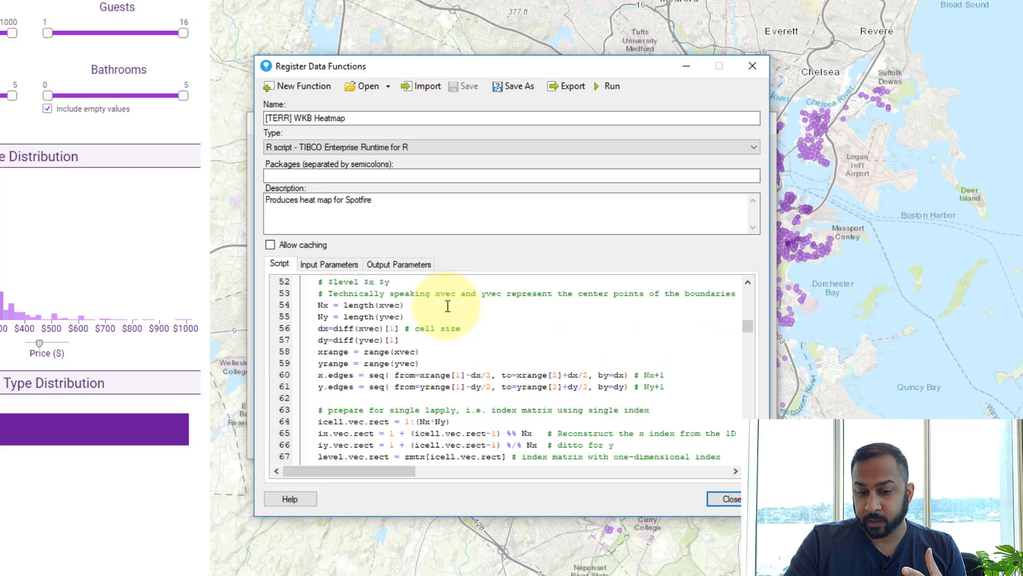
- Run the function and map x to the Longitude column and y to the Latitude column
click(611, 86)
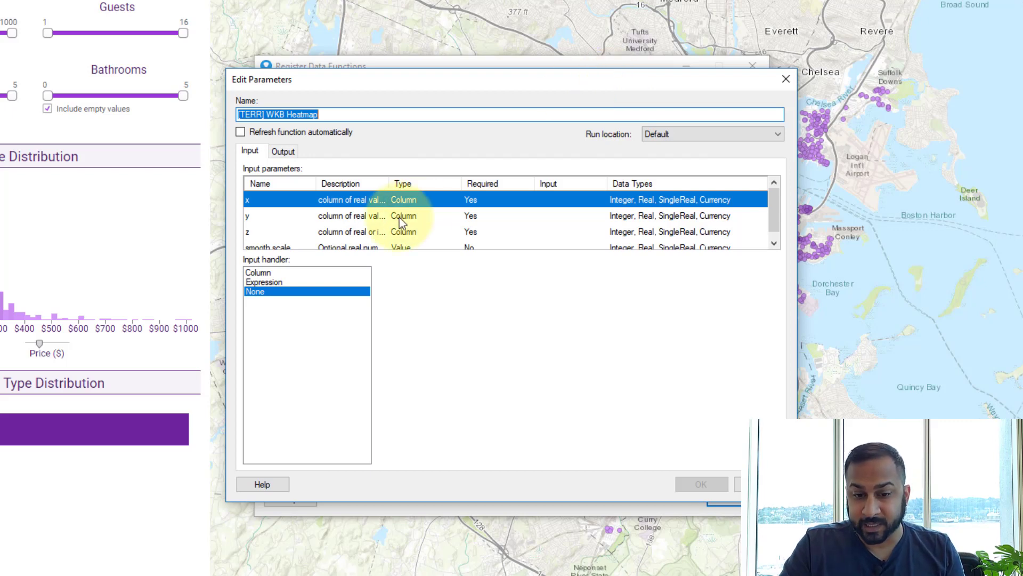
drag(462, 183, 529, 183)
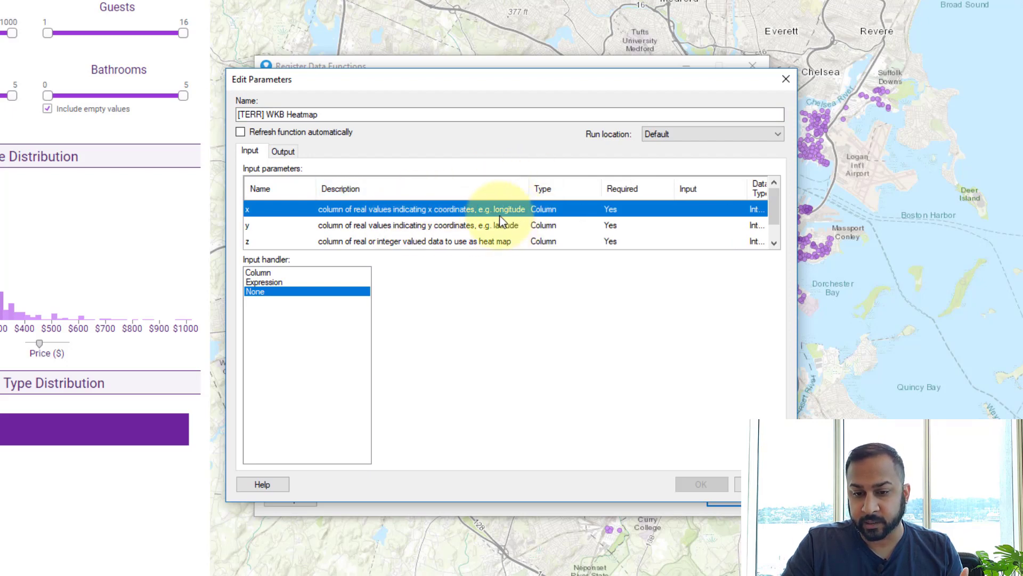
click(305, 273)
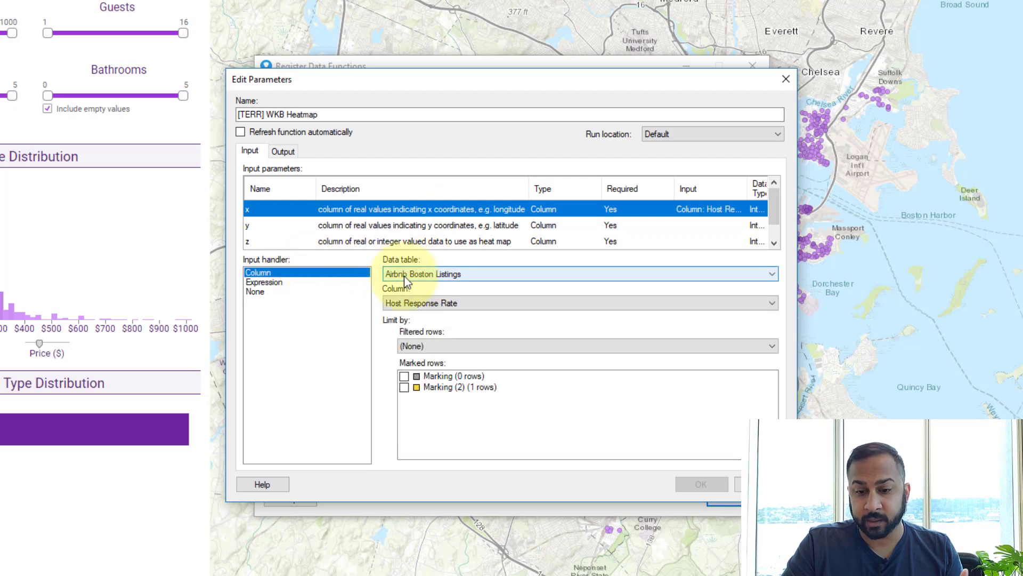
click(404, 303)
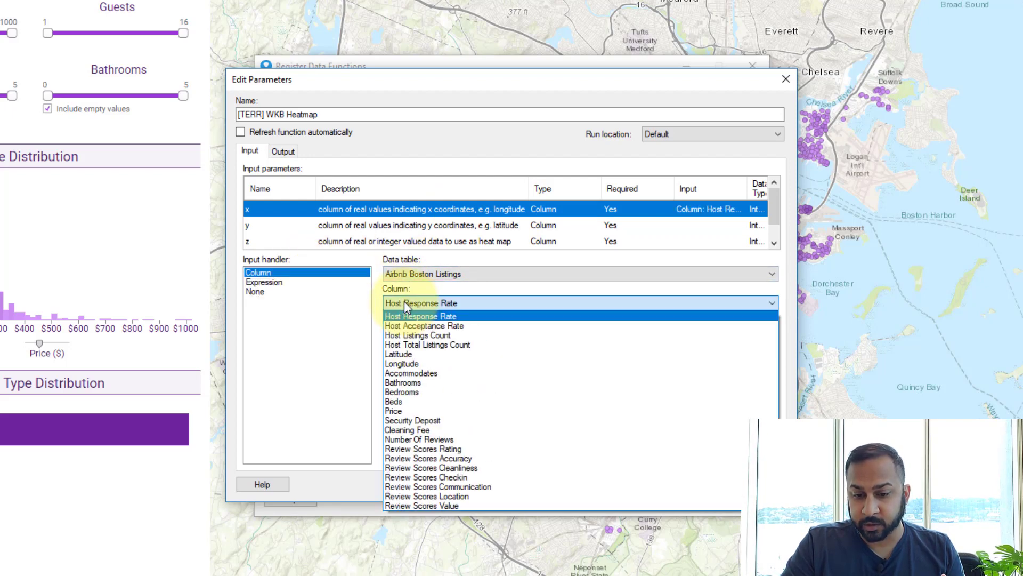
click(402, 364)
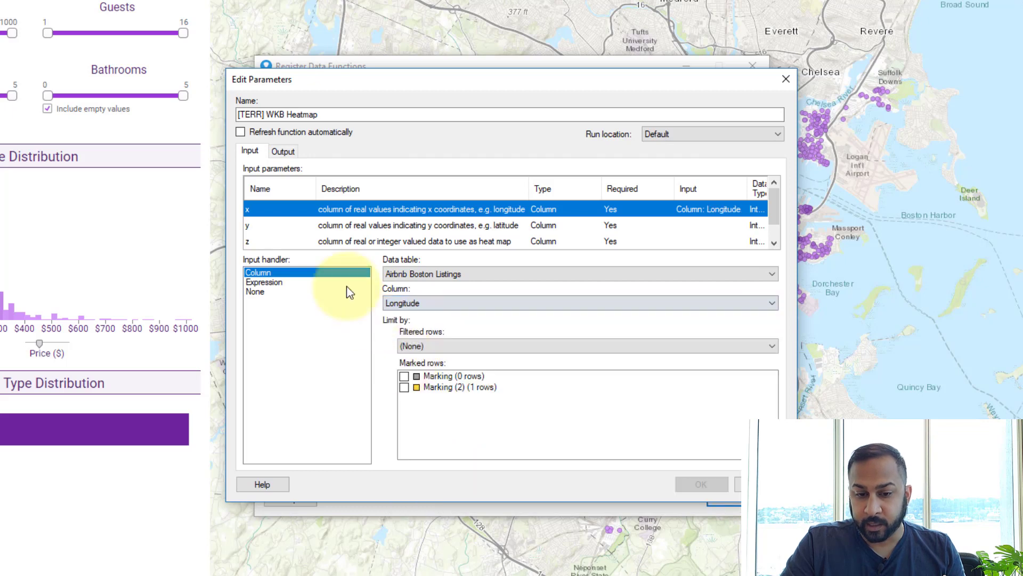
click(286, 225)
click(276, 274)
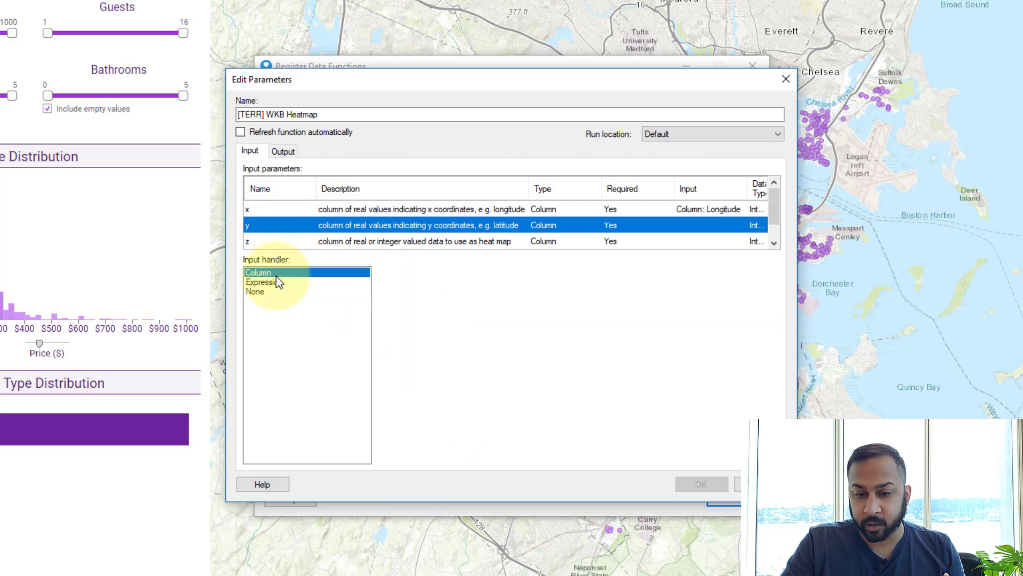
click(409, 302)
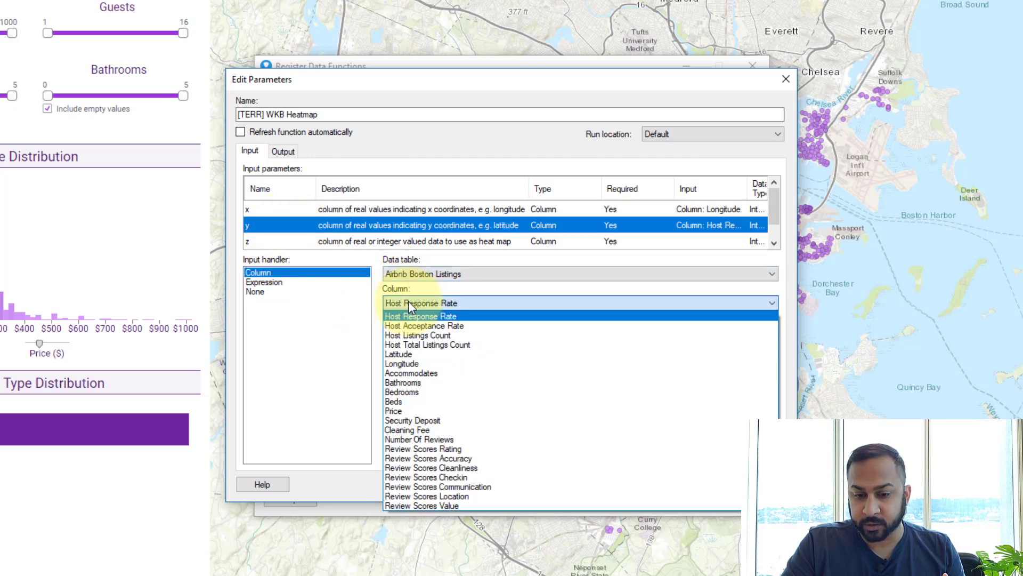
click(409, 354)
- Map the z parameter to the Price column
click(298, 241)
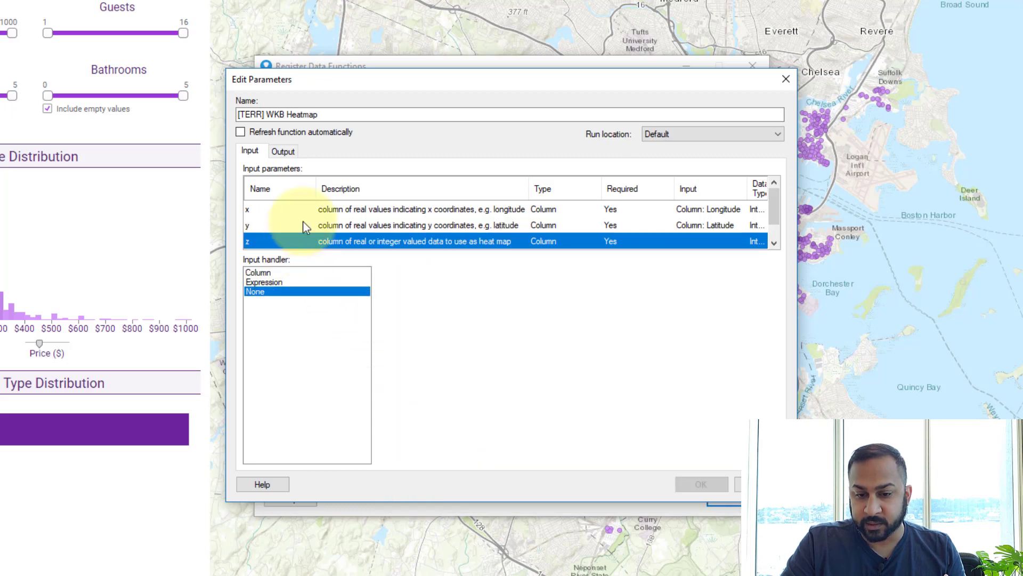
scroll(306, 213, down, 1)
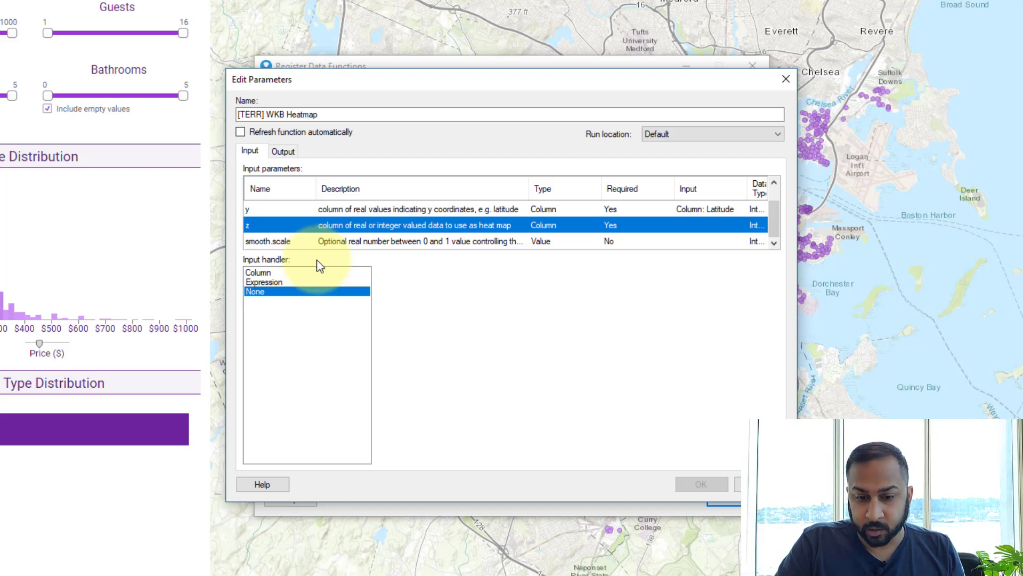
click(305, 273)
click(424, 299)
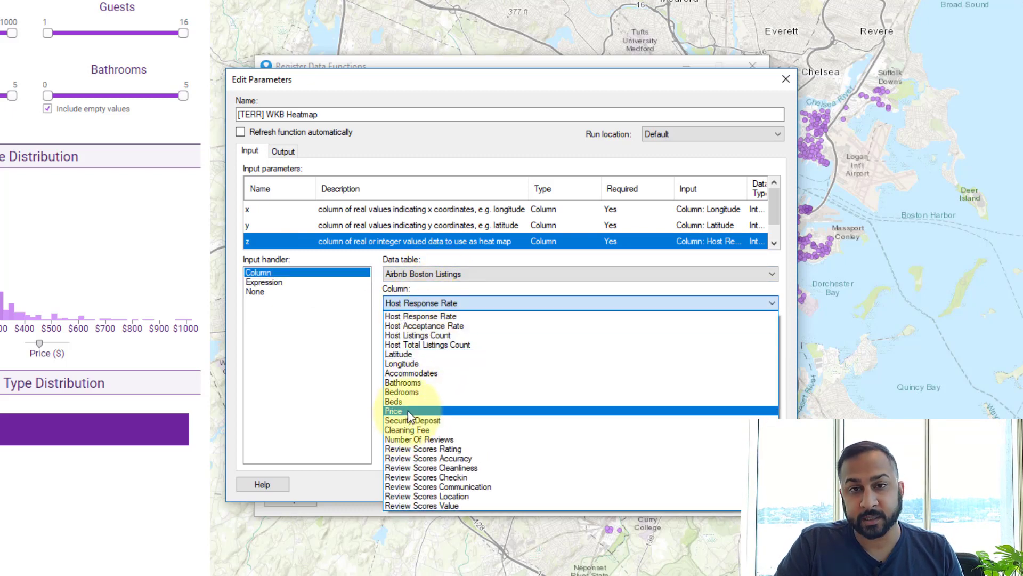
click(408, 410)
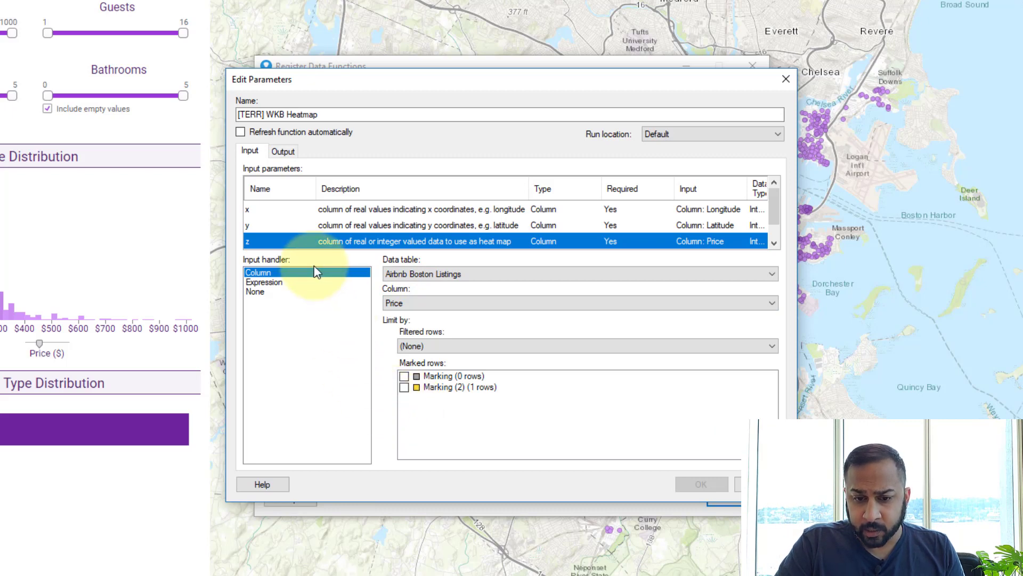
- Review the smooth.scale parameter's description, then reselect the x parameter
scroll(296, 236, down, 1)
click(289, 243)
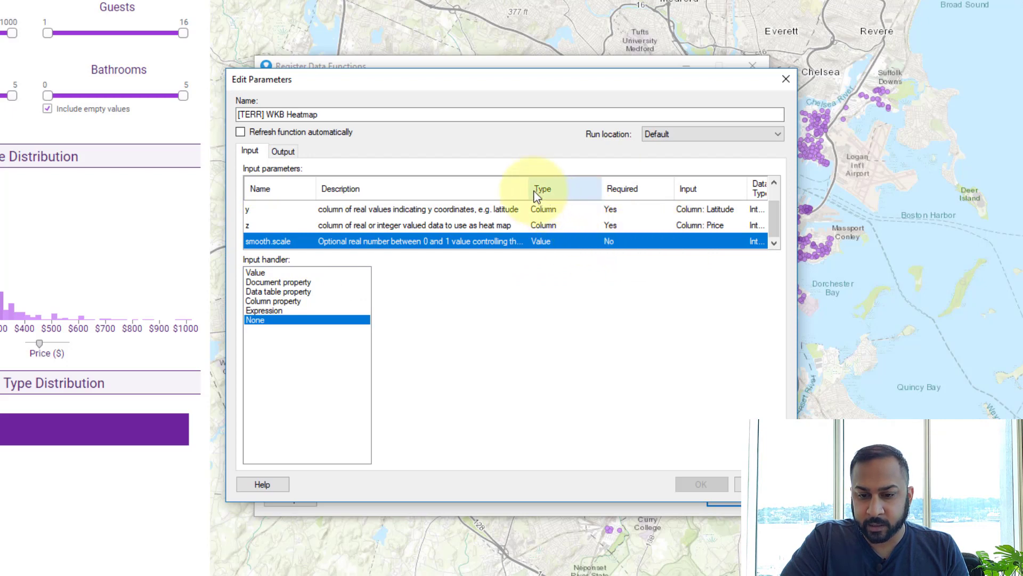
drag(529, 189, 659, 190)
click(629, 234)
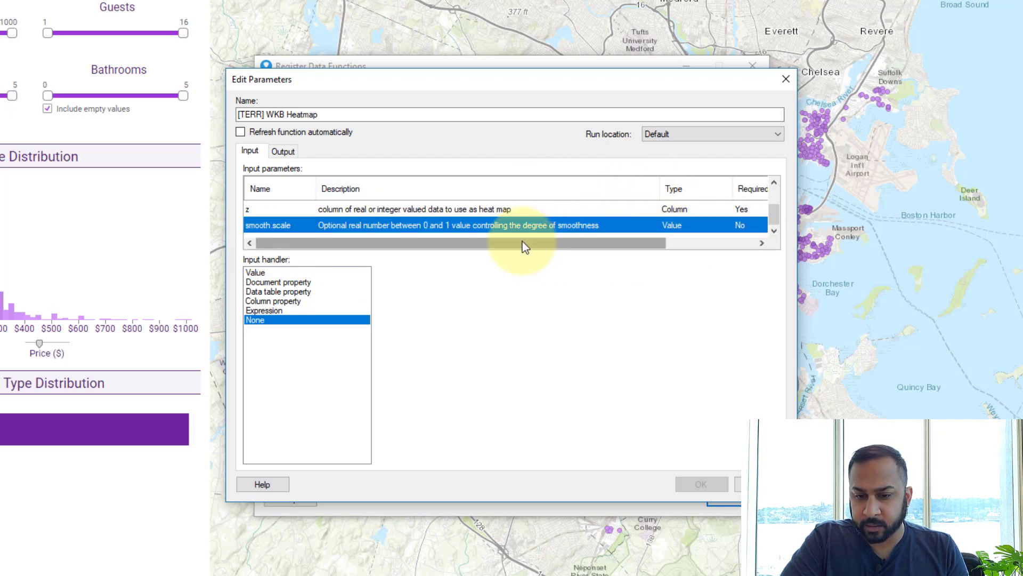
drag(659, 183, 441, 184)
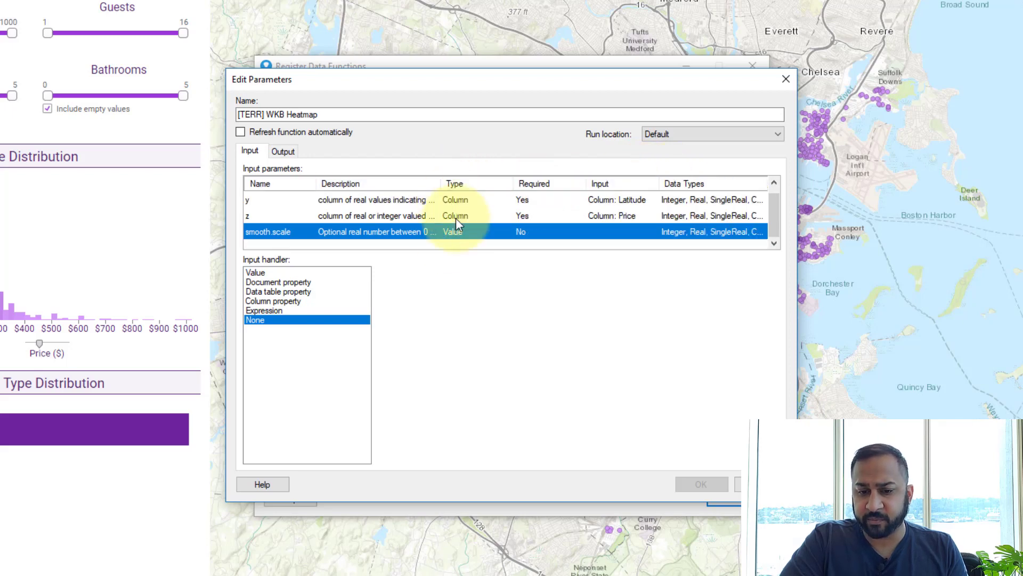
scroll(334, 222, up, 1)
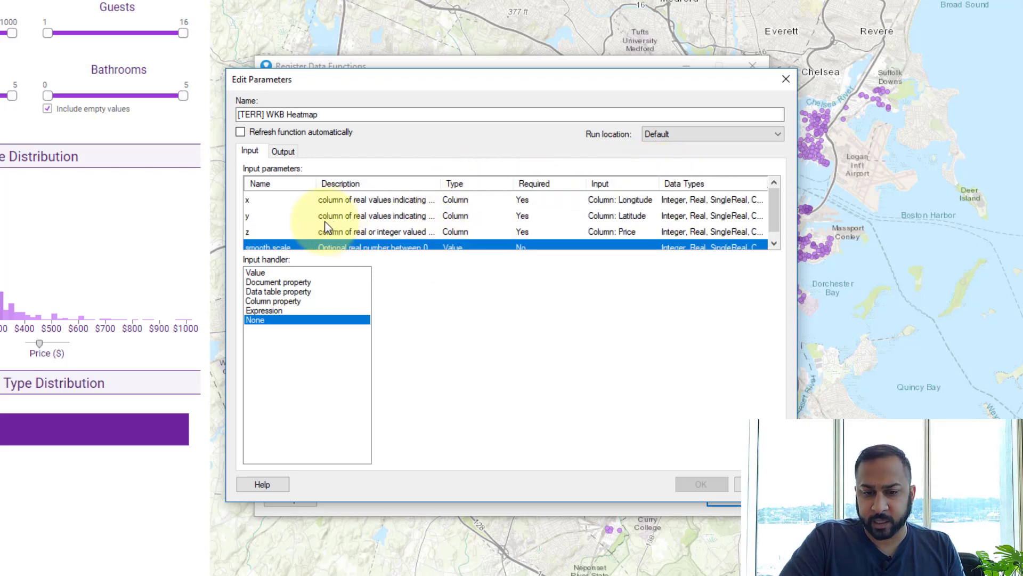
click(278, 201)
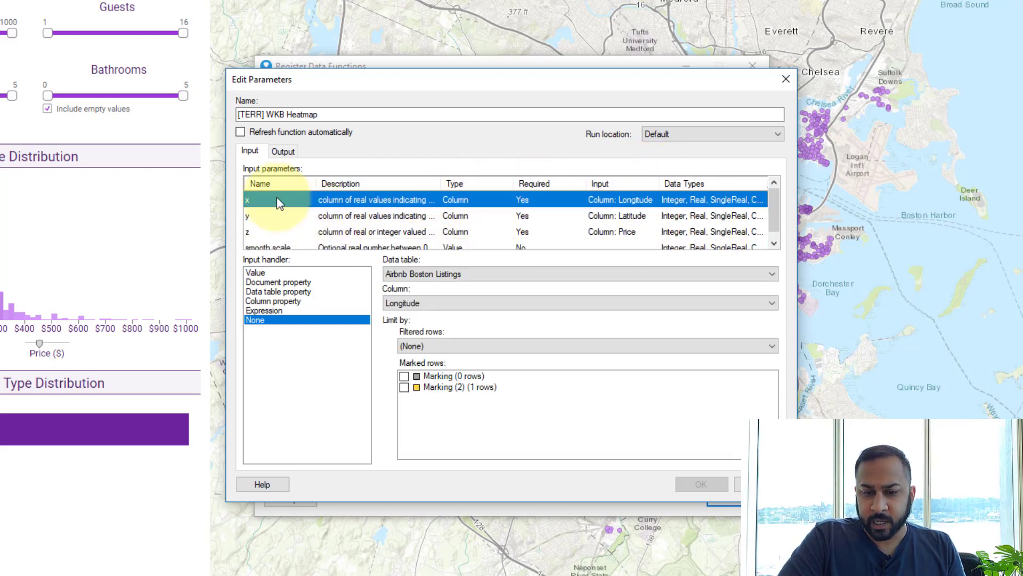
- Send the Heatmap and Contours outputs to new data tables, then return to the input settings
click(288, 151)
click(284, 272)
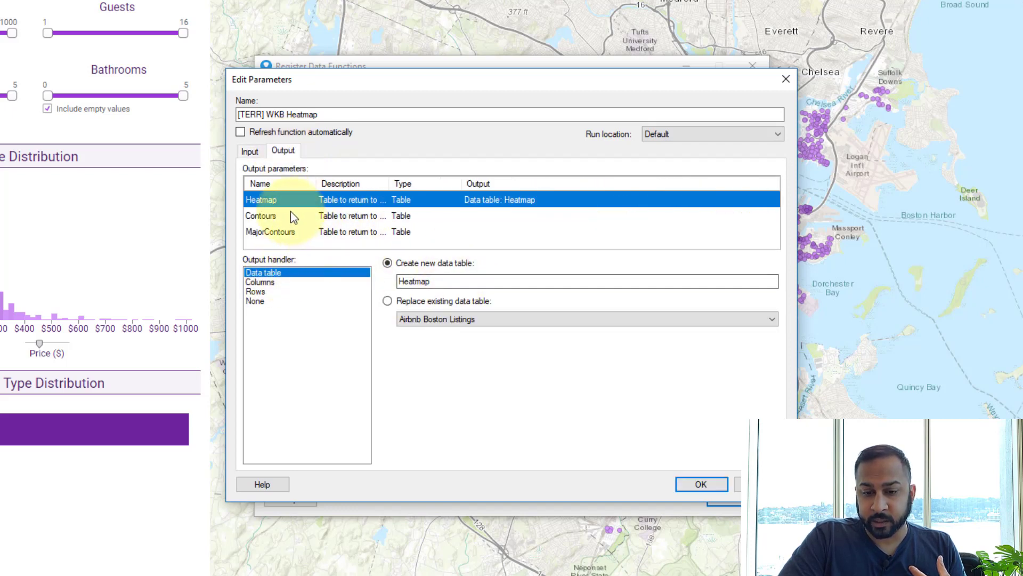
click(291, 217)
click(279, 271)
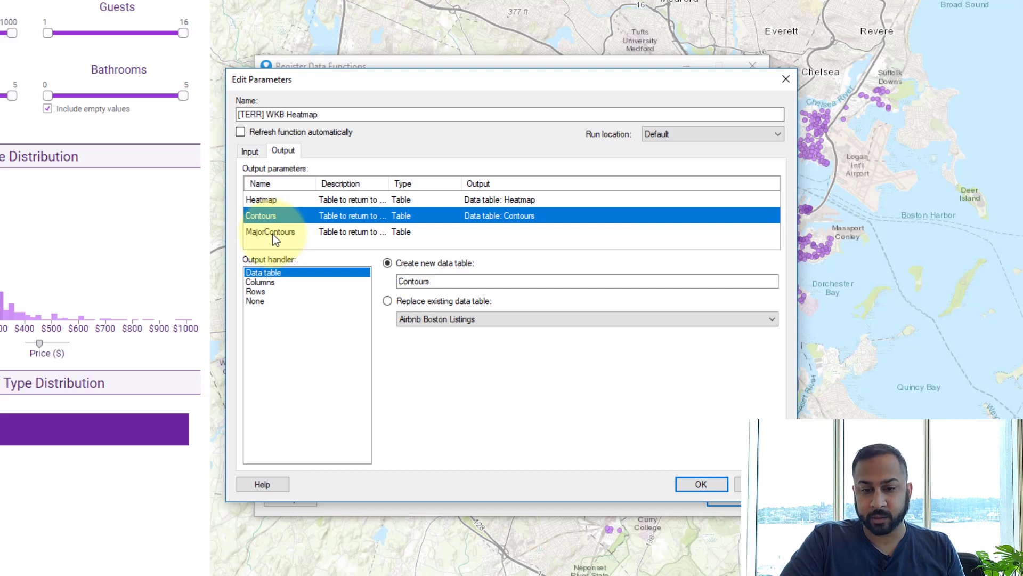
click(251, 150)
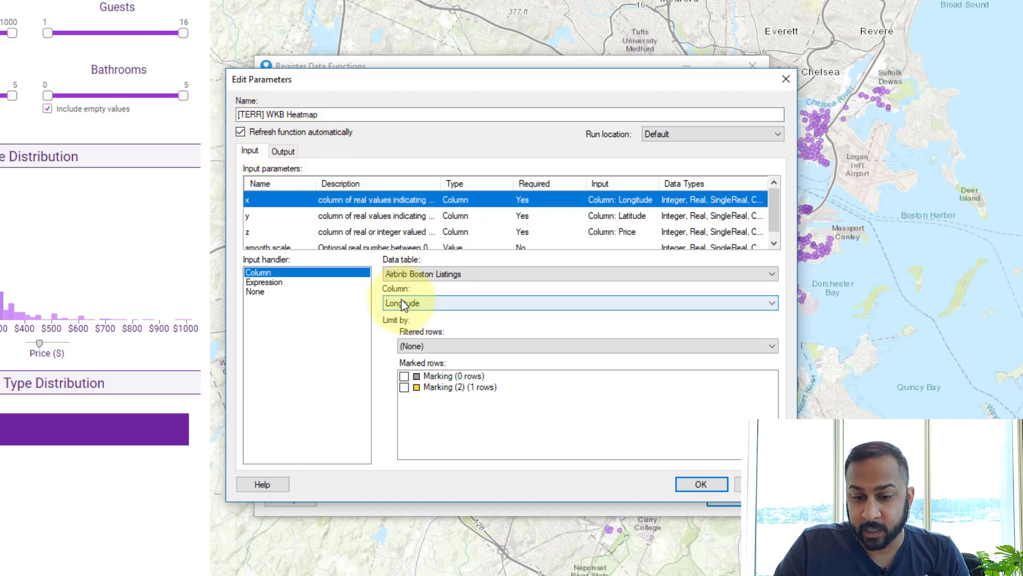
- Limit the x, y and z inputs to rows in Marking
click(405, 376)
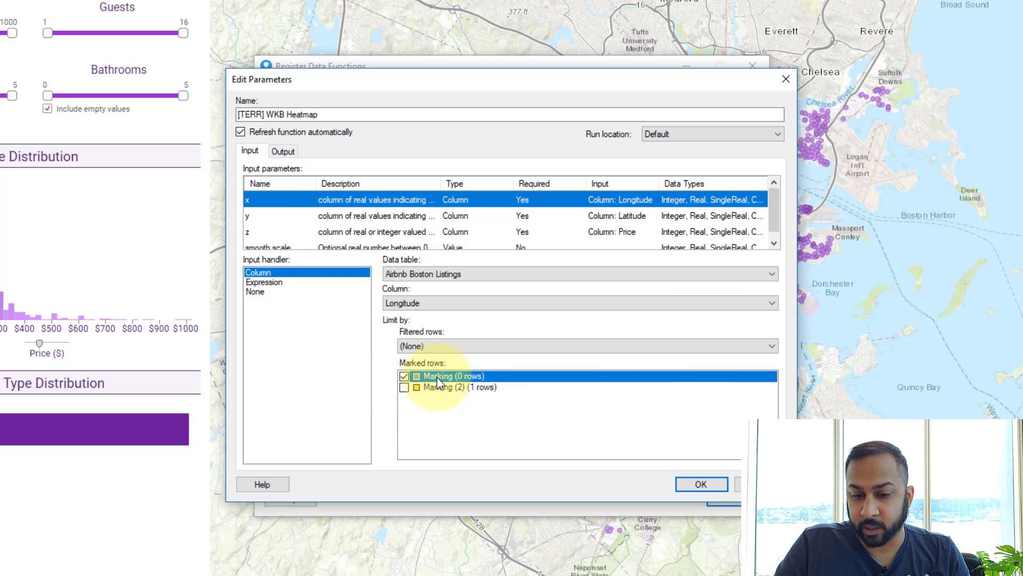
click(281, 216)
click(405, 376)
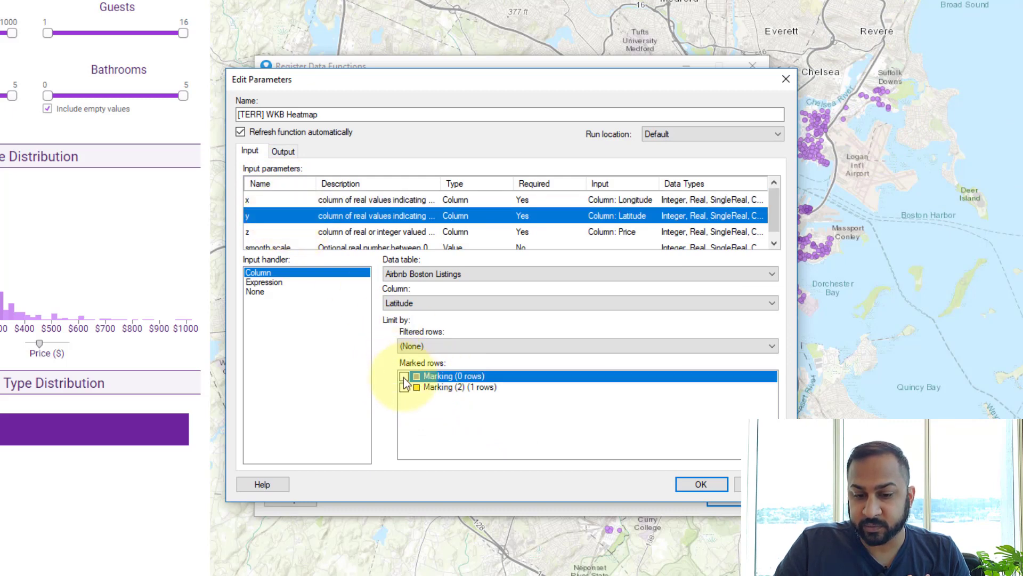
click(284, 232)
click(405, 377)
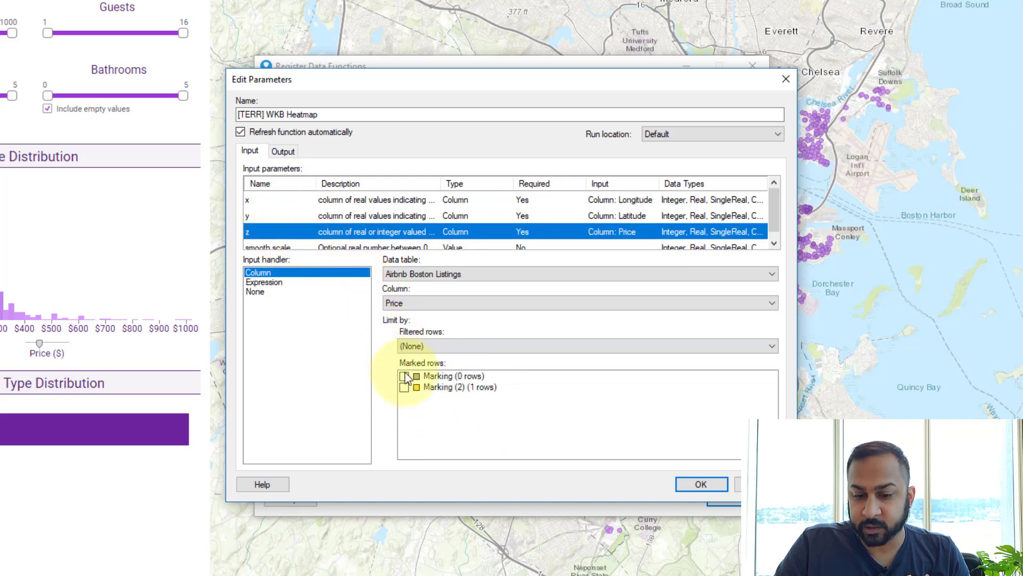
scroll(318, 219, down, 1)
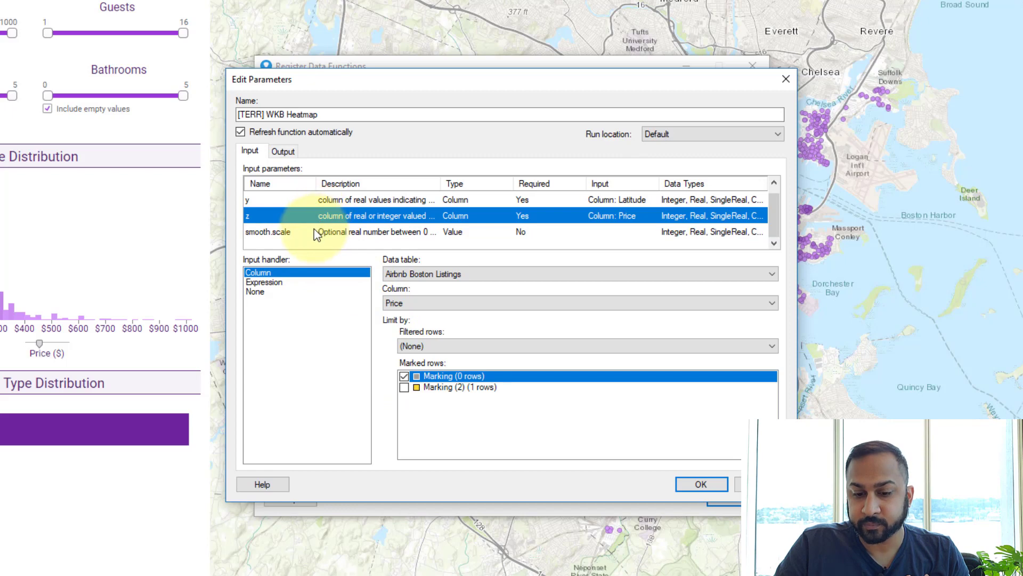
- Run the function, clear the warning notifications, and close both data function dialogs
click(685, 482)
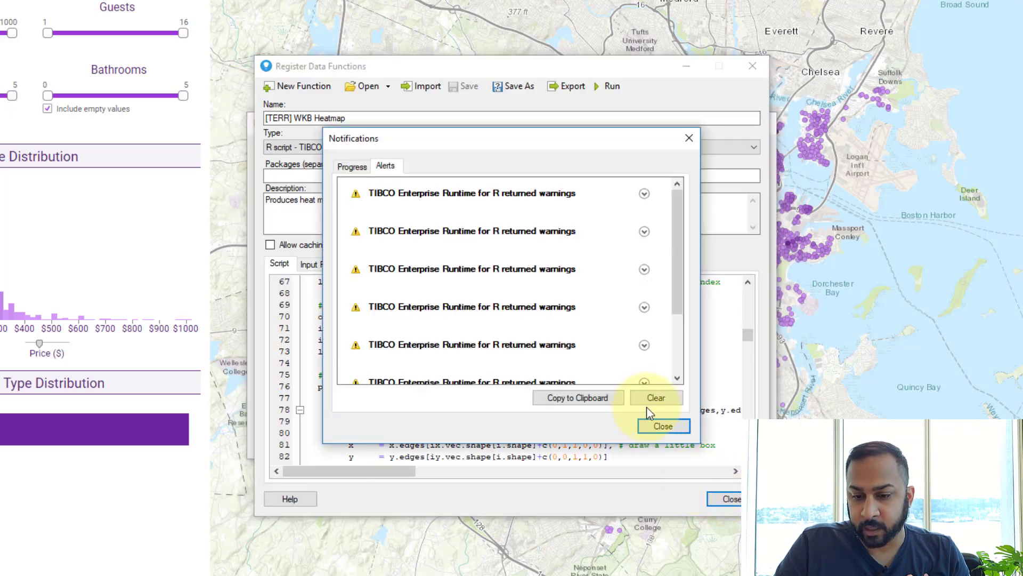
click(655, 398)
click(661, 426)
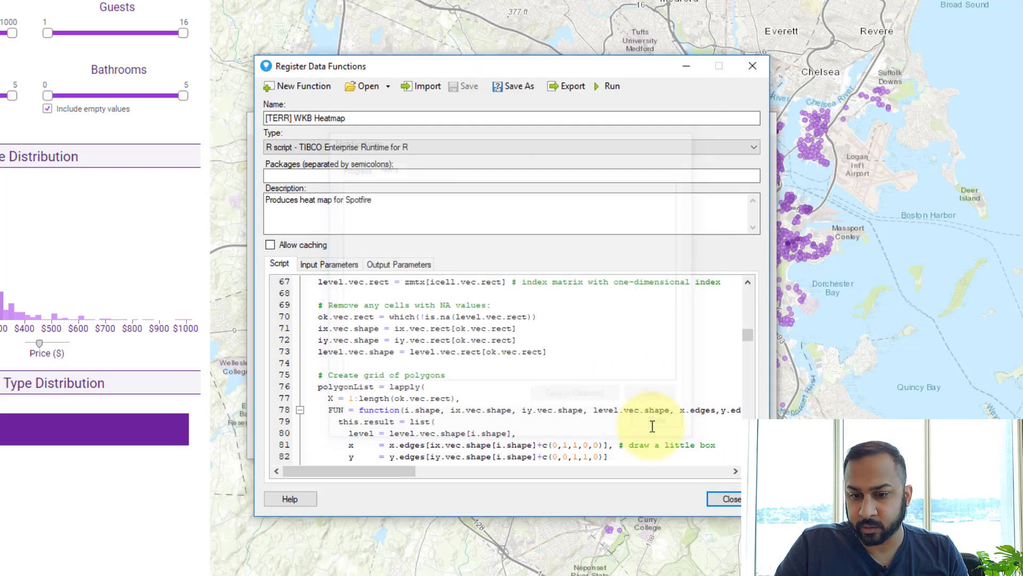
click(726, 498)
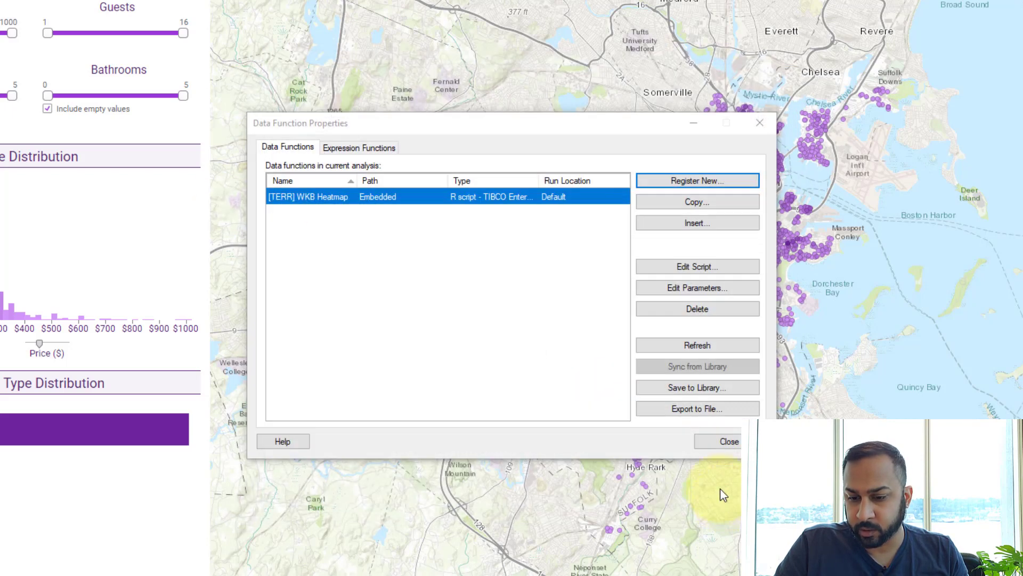
click(734, 441)
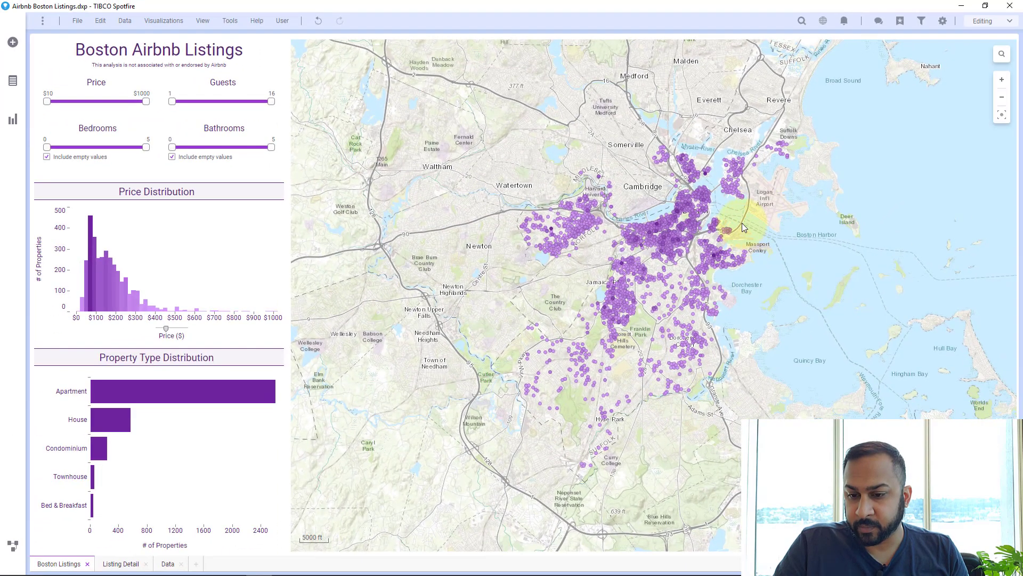
- Mark downtown listings and add a table beside the map showing the Contours data
mouse_move(742, 222)
mouse_down()
mouse_move(697, 152)
mouse_move(738, 242)
mouse_up()
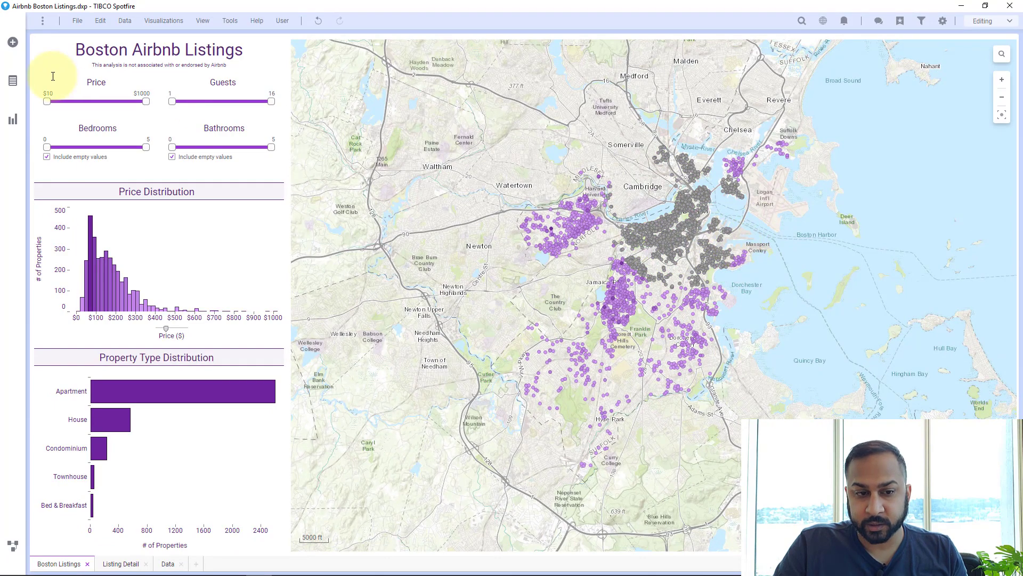
click(13, 83)
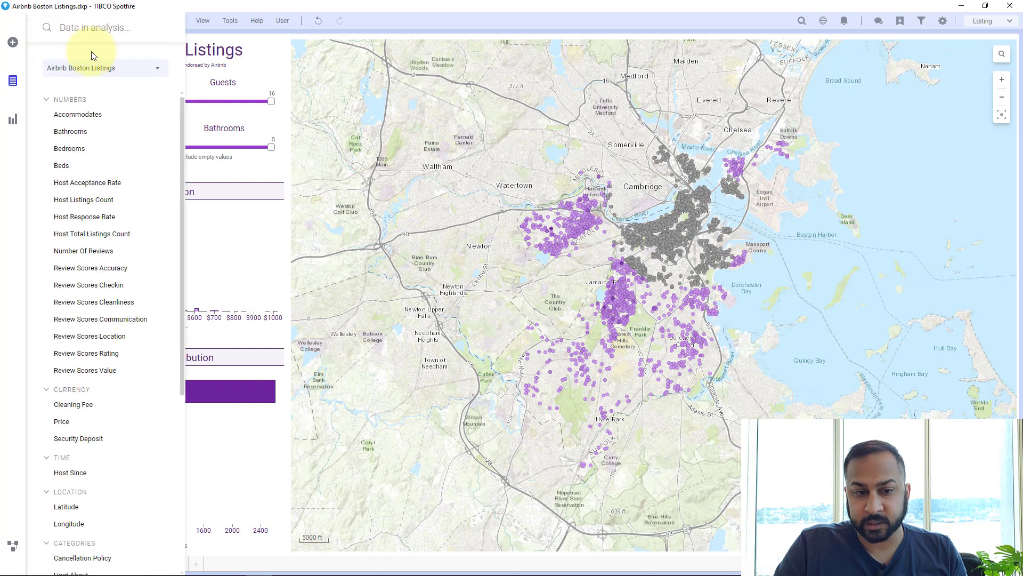
click(96, 67)
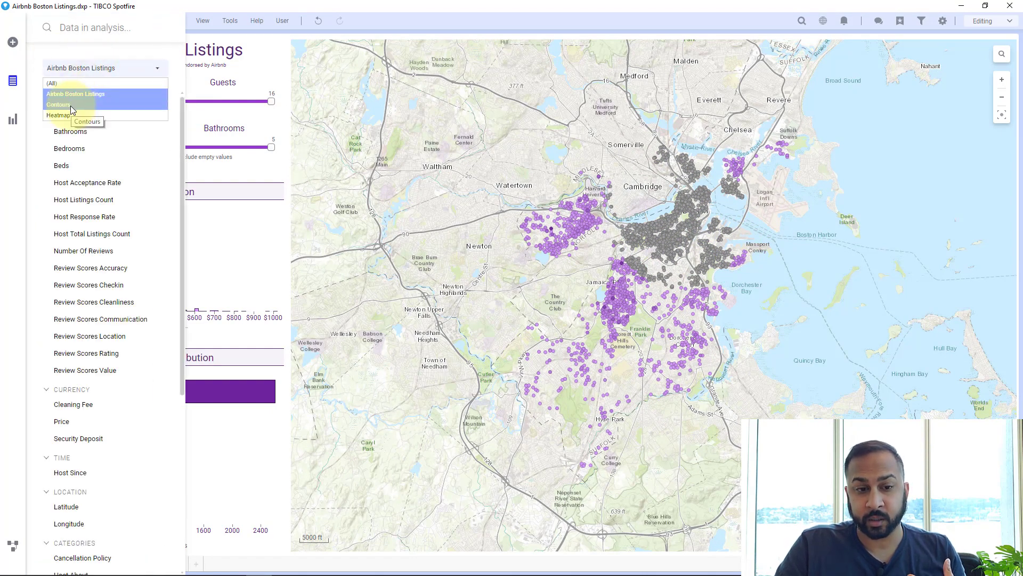
click(12, 119)
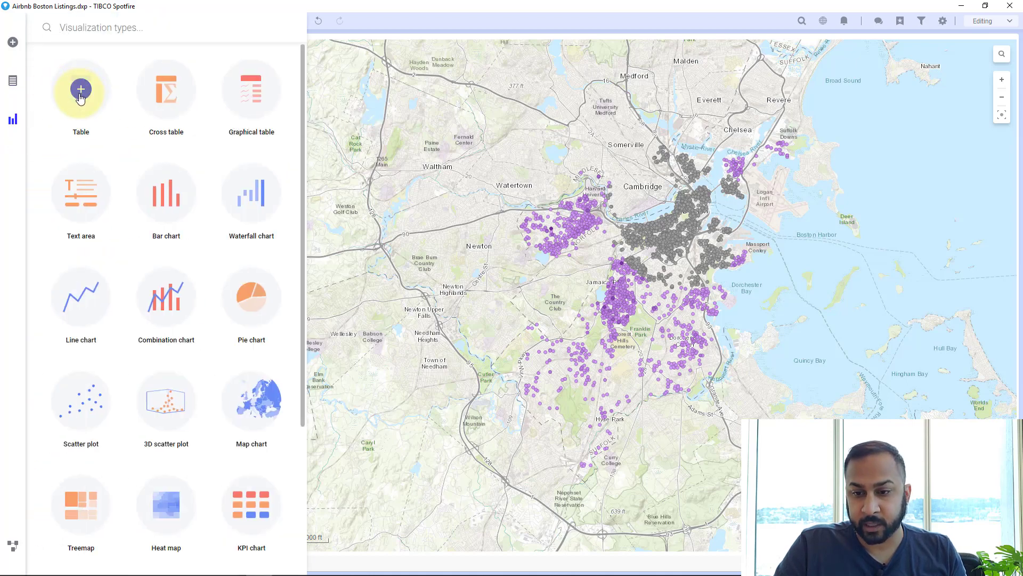
drag(80, 98, 885, 268)
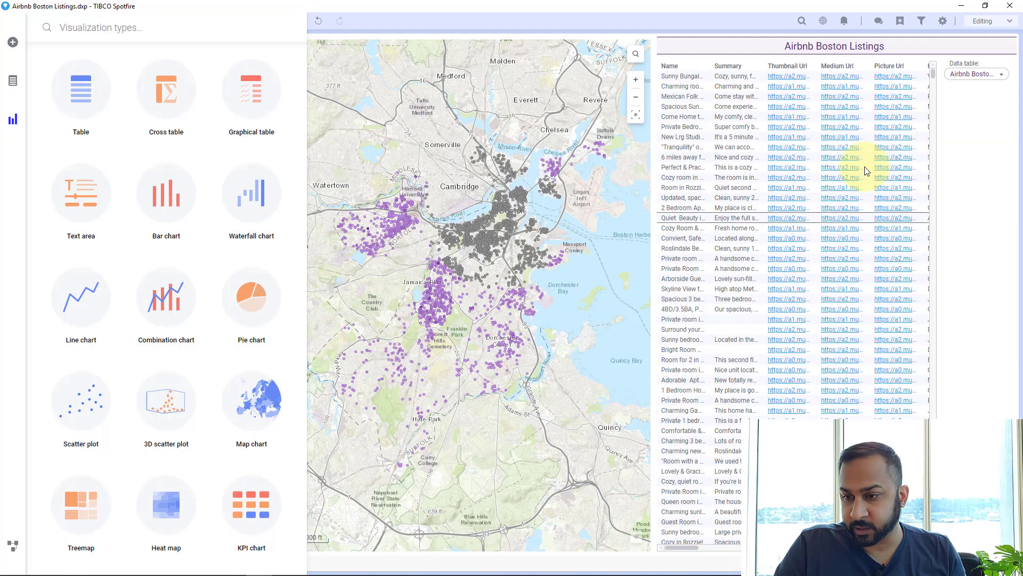
click(988, 79)
click(965, 107)
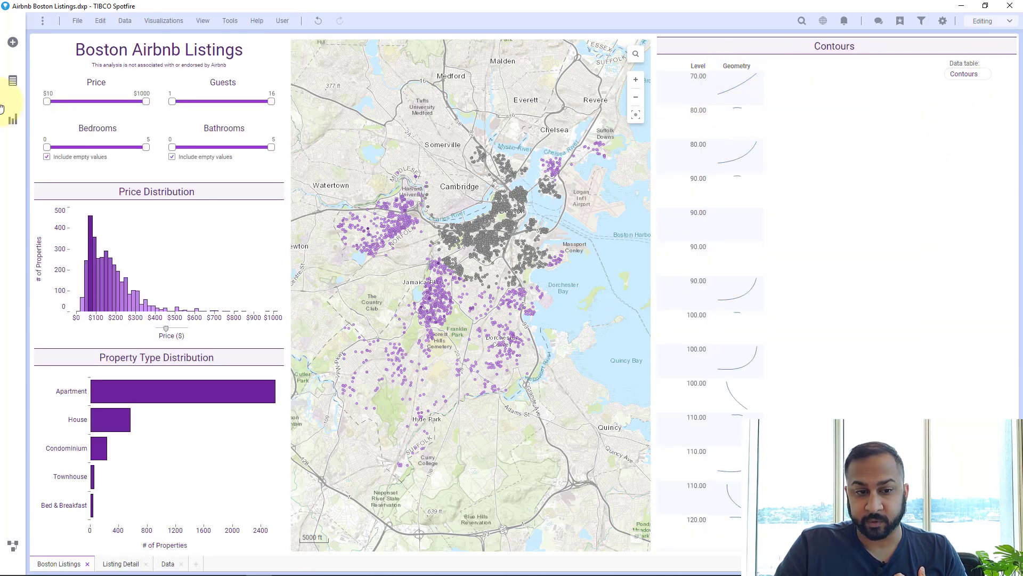
- Mark listings west of Cambridge, then remove the Contours table from the page
click(13, 83)
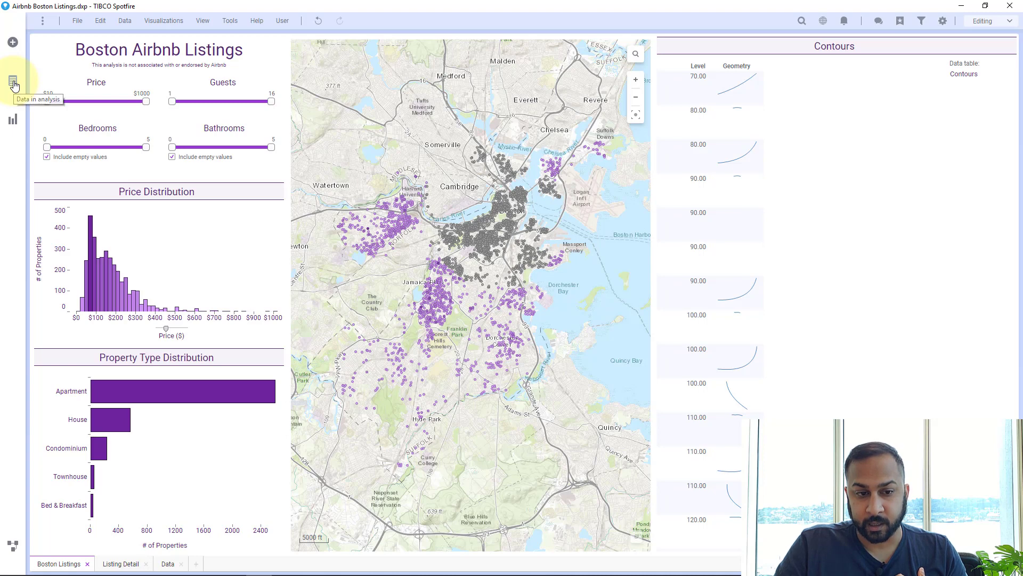
click(413, 177)
mouse_move(362, 187)
mouse_down()
mouse_move(427, 261)
mouse_move(400, 162)
mouse_up()
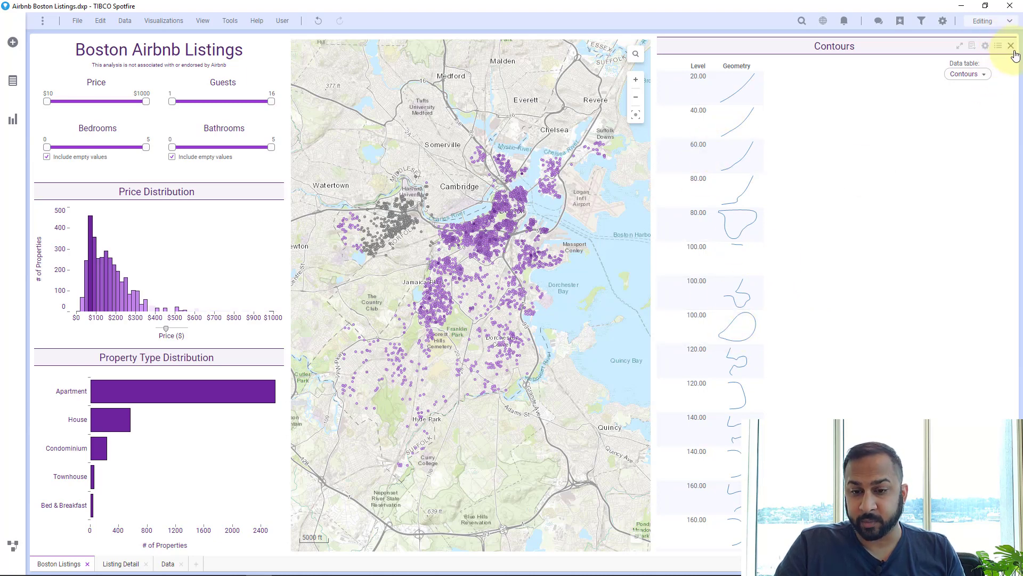
click(1011, 46)
- Clear the marking and drag the Contours Geometry onto the map as a layer
click(564, 173)
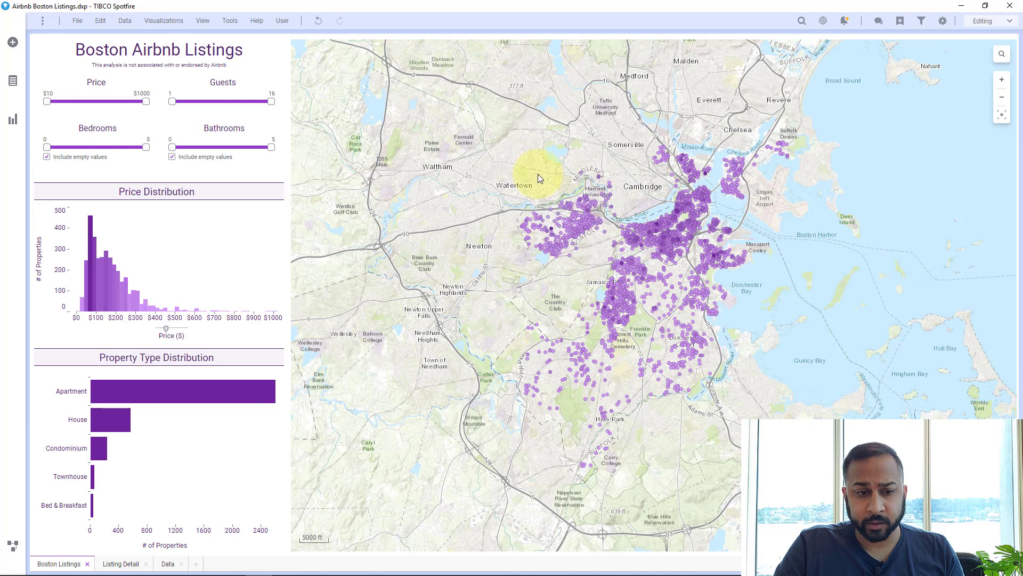
click(3, 87)
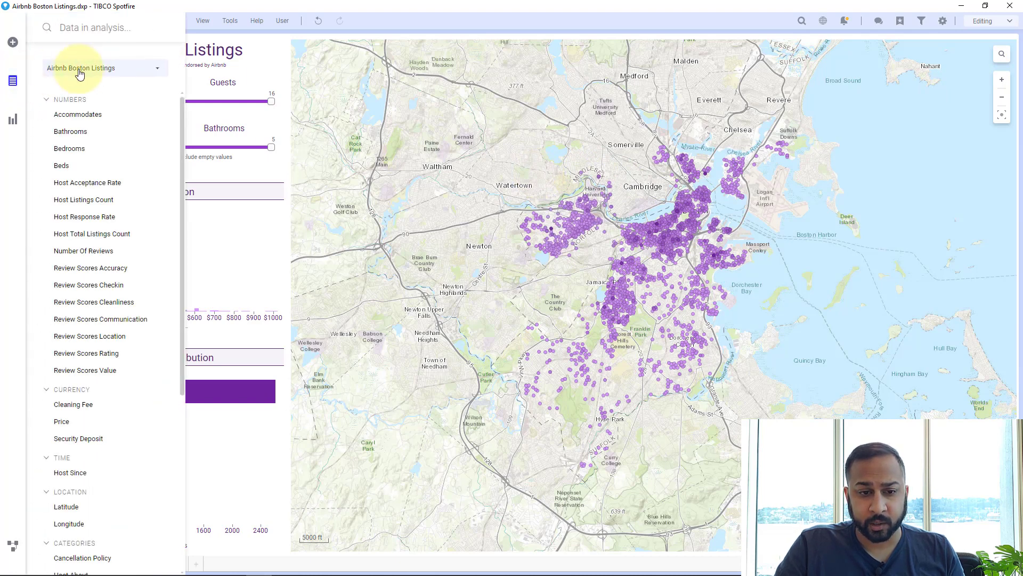
click(75, 68)
click(78, 103)
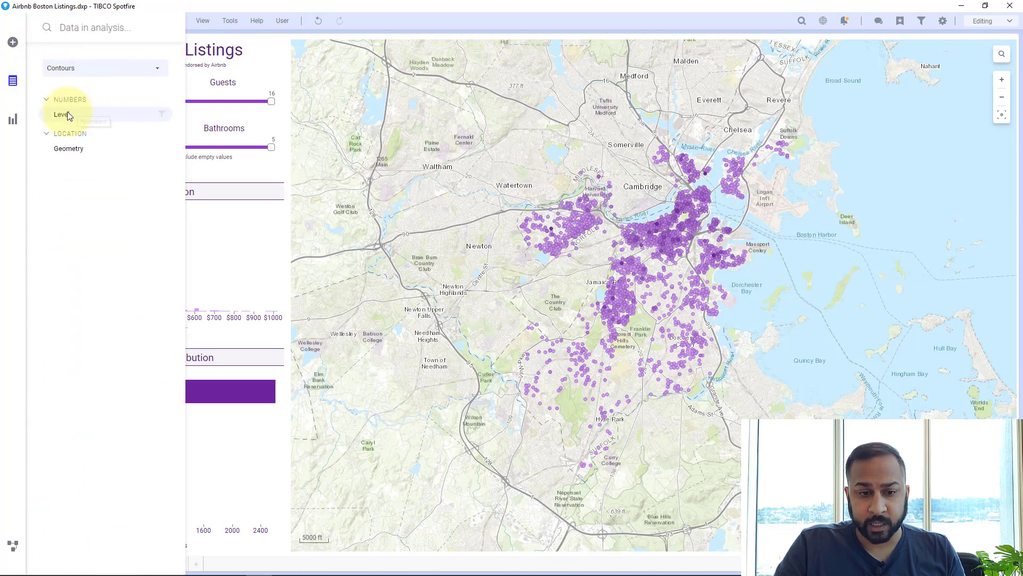
drag(65, 150, 718, 299)
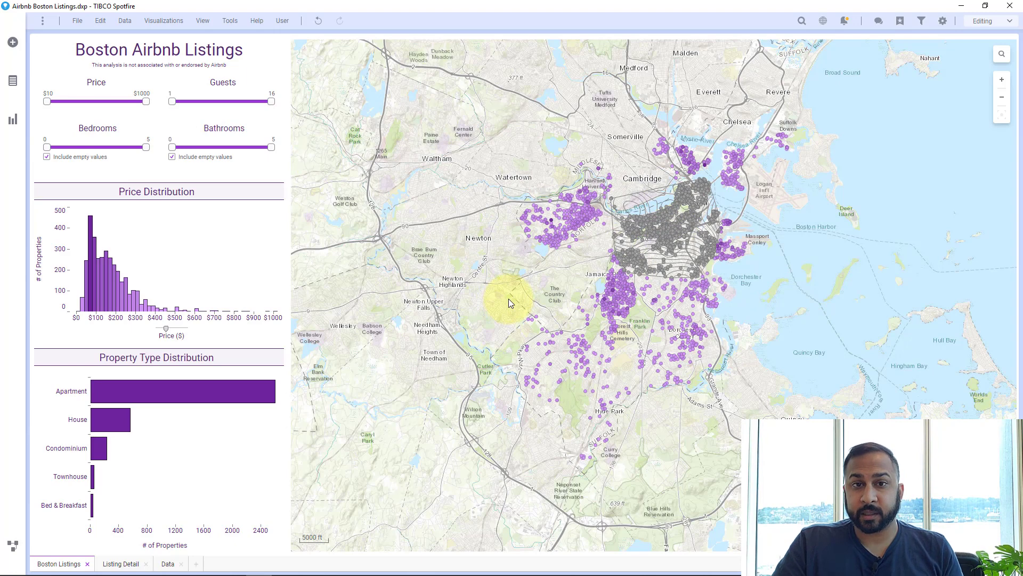
- Drag the Heatmap table's Geometry onto the map as a new feature layer
click(12, 81)
click(76, 69)
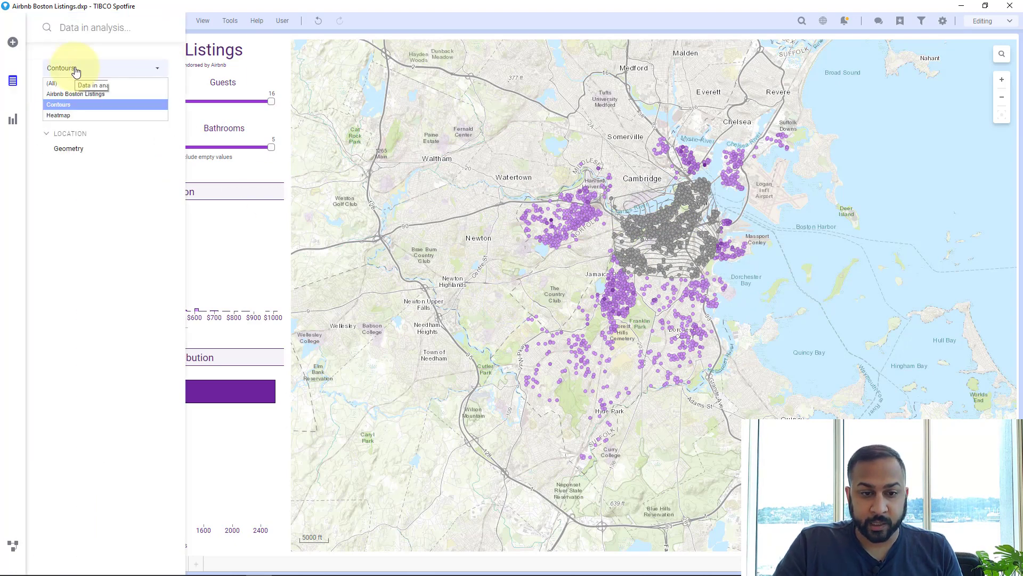
click(61, 115)
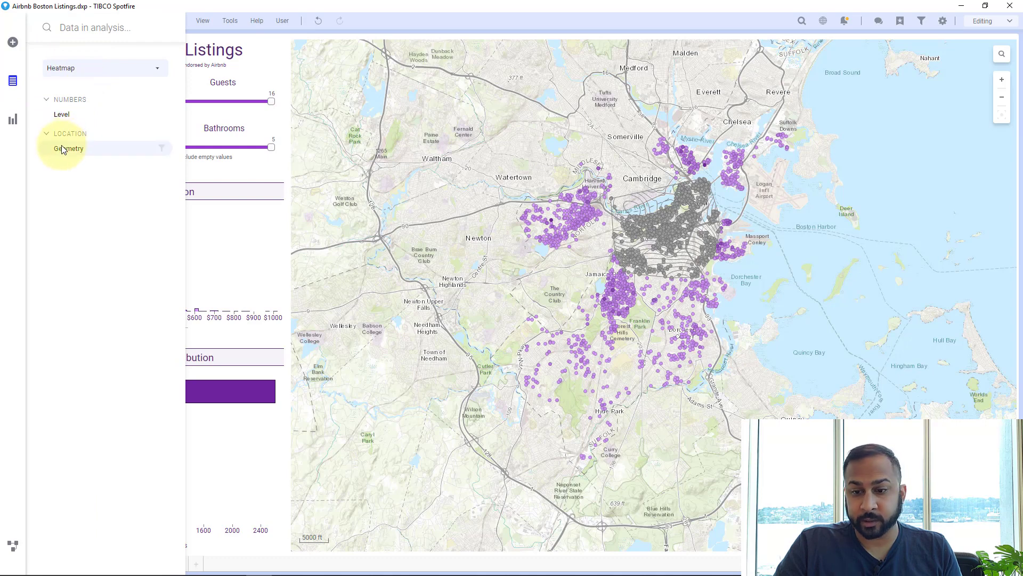
mouse_move(62, 145)
mouse_down()
mouse_move(486, 131)
mouse_move(720, 293)
mouse_up()
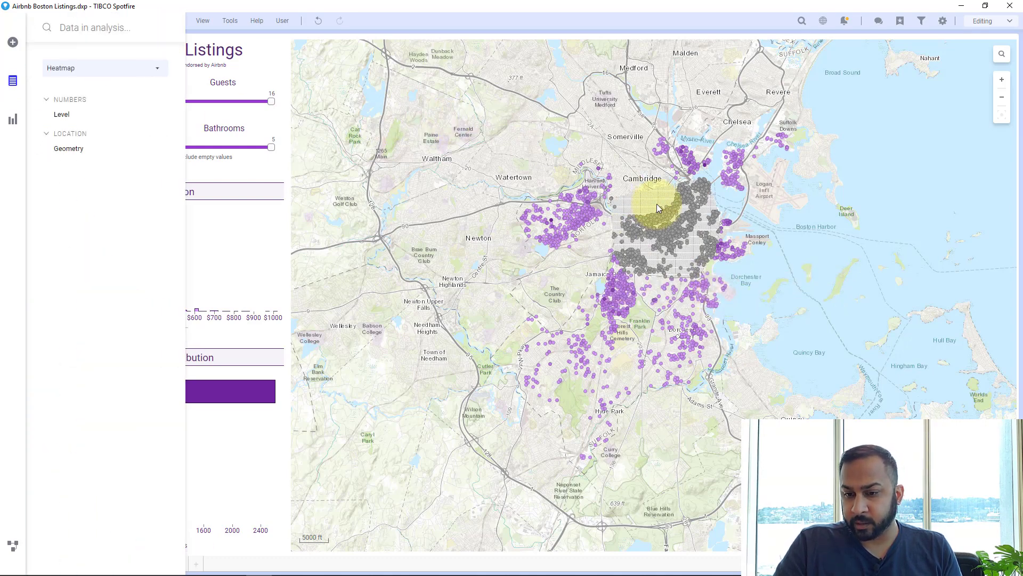
scroll(693, 194, up, 3)
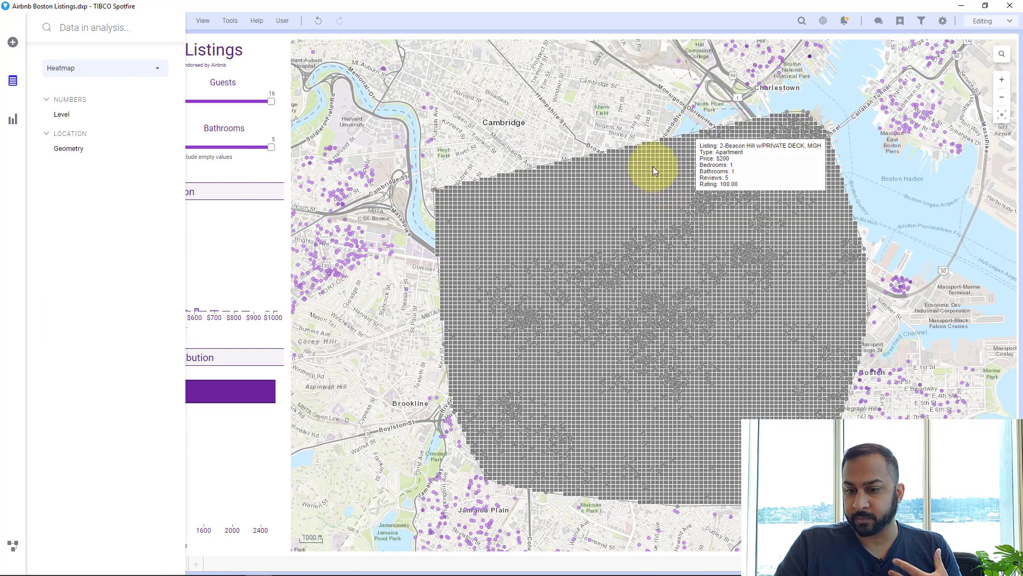
- Bring up the map chart's list of layers in its Properties dialog
right_click(558, 99)
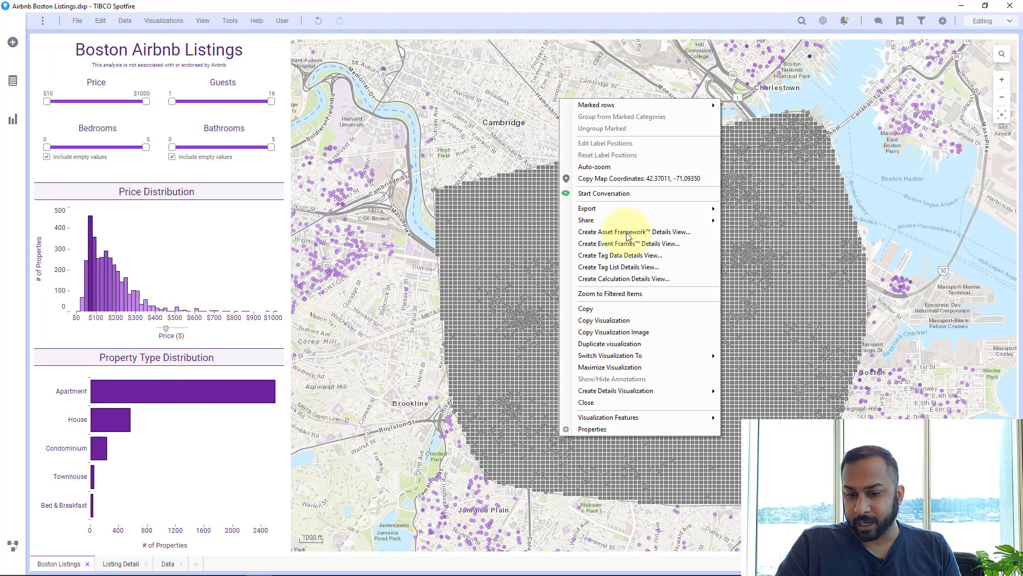
click(633, 426)
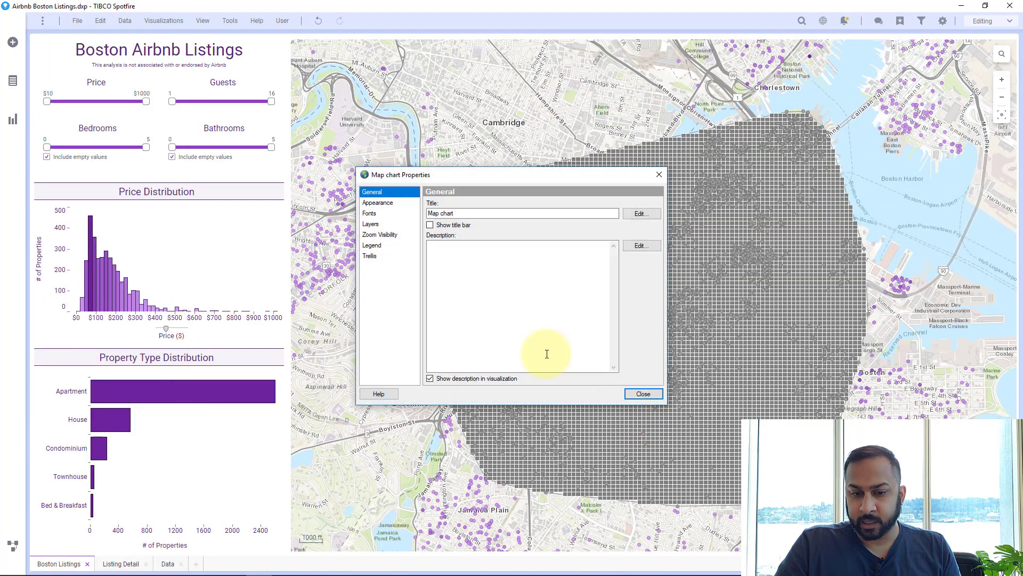
click(387, 214)
click(388, 224)
click(491, 239)
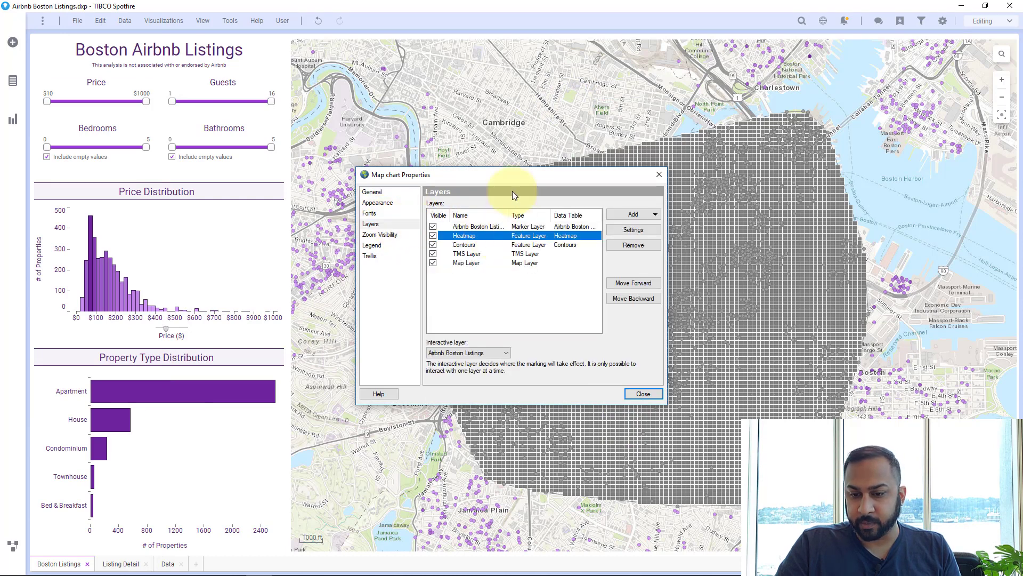
drag(511, 175, 251, 132)
- Reorder the layers to Contours on top, then Heatmap, then Airbnb Boston Listings
click(272, 182)
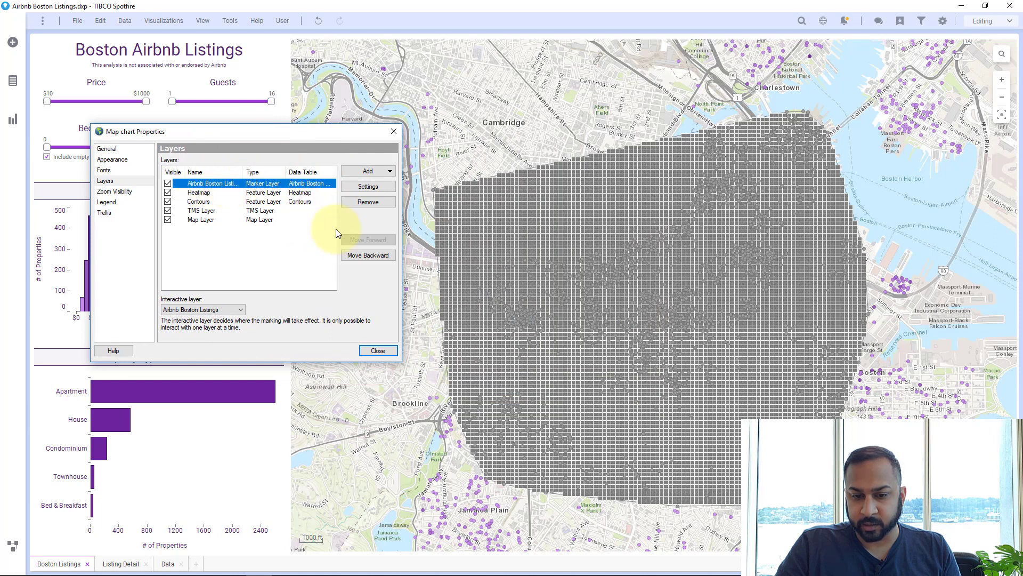
click(366, 255)
click(367, 255)
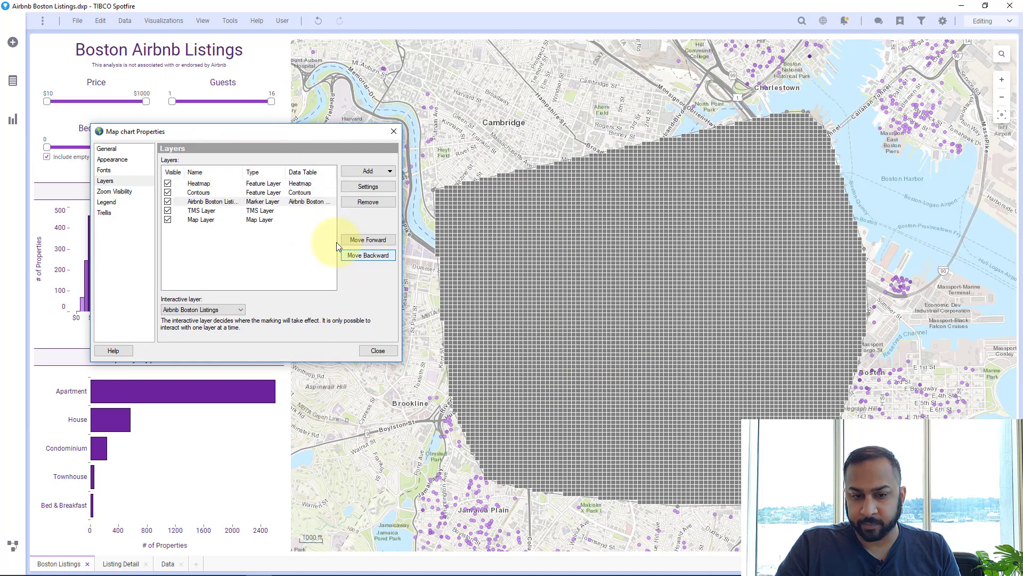
click(265, 183)
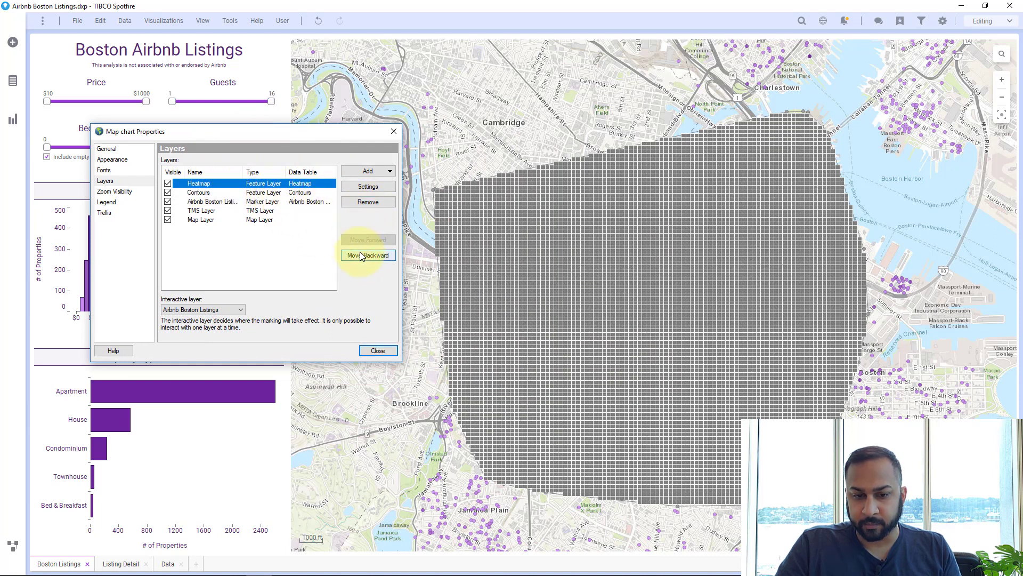
click(368, 256)
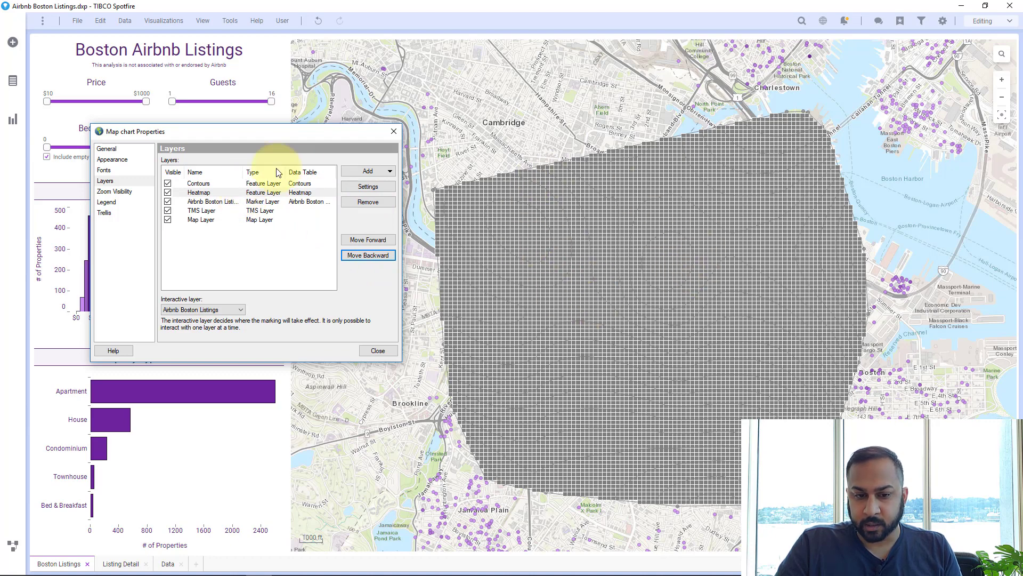
click(251, 192)
click(368, 187)
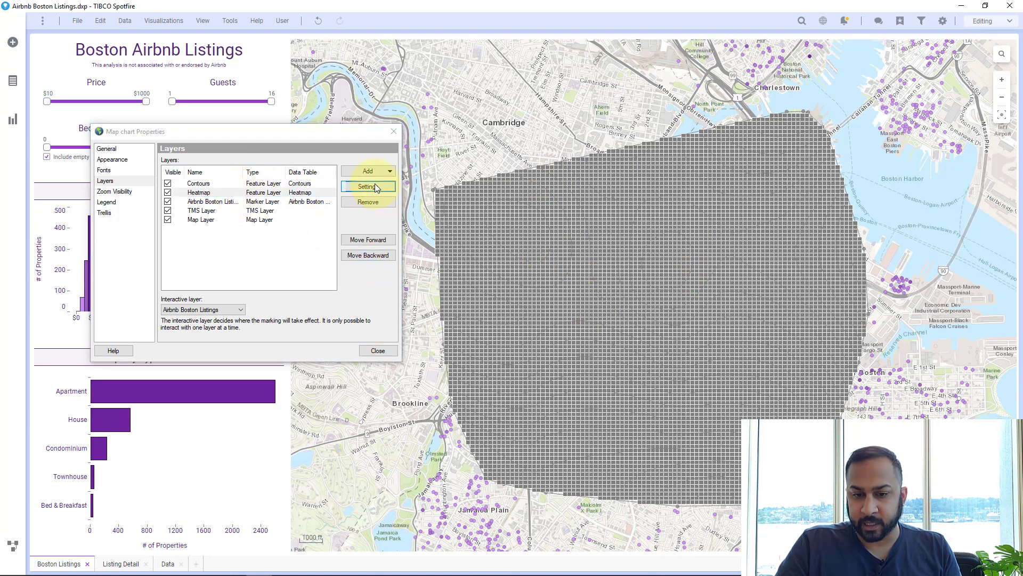
- Set the Heatmap's polygon border weight to 0 and raise its layer transparency
drag(222, 205, 155, 199)
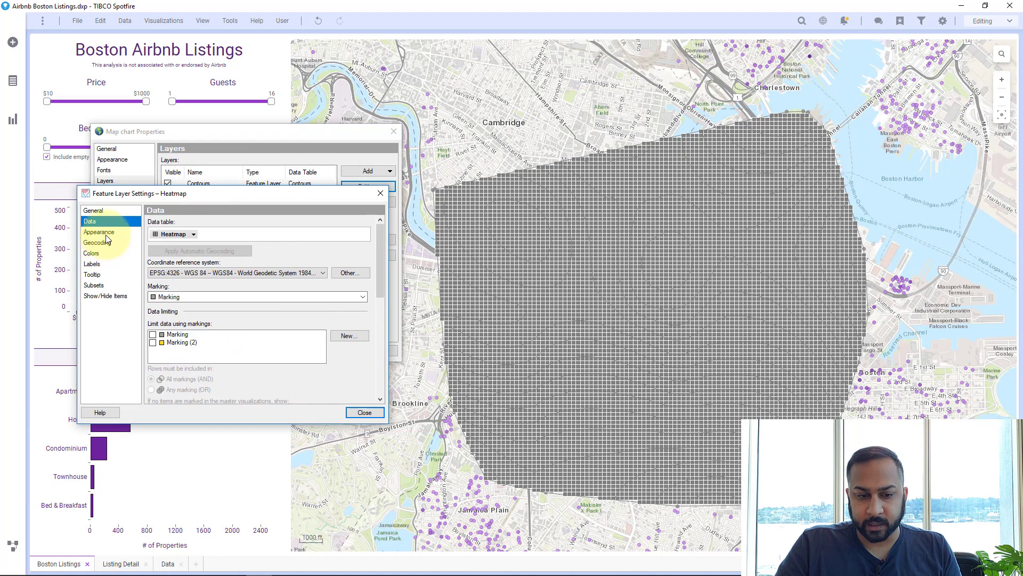
click(99, 232)
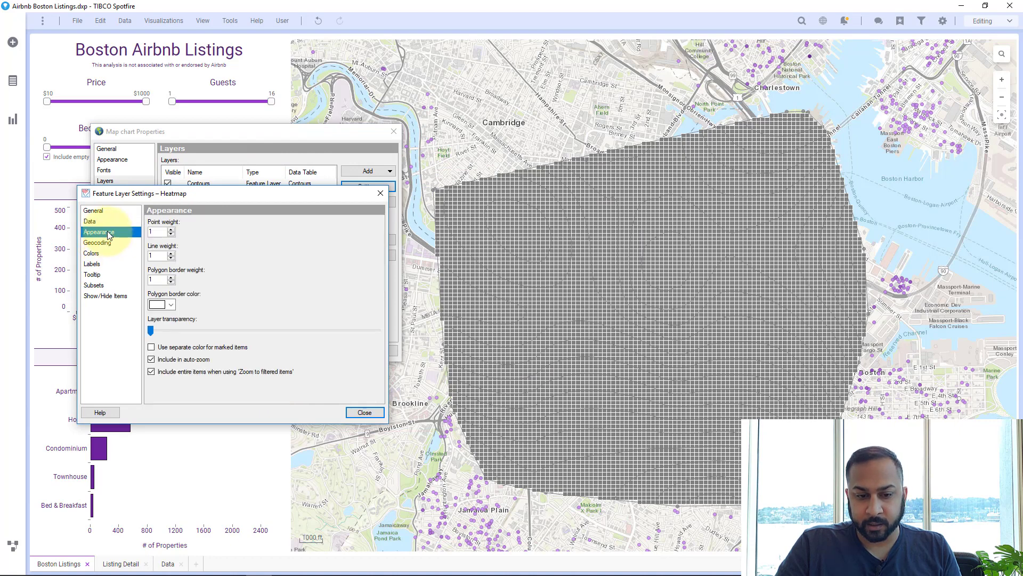
click(171, 281)
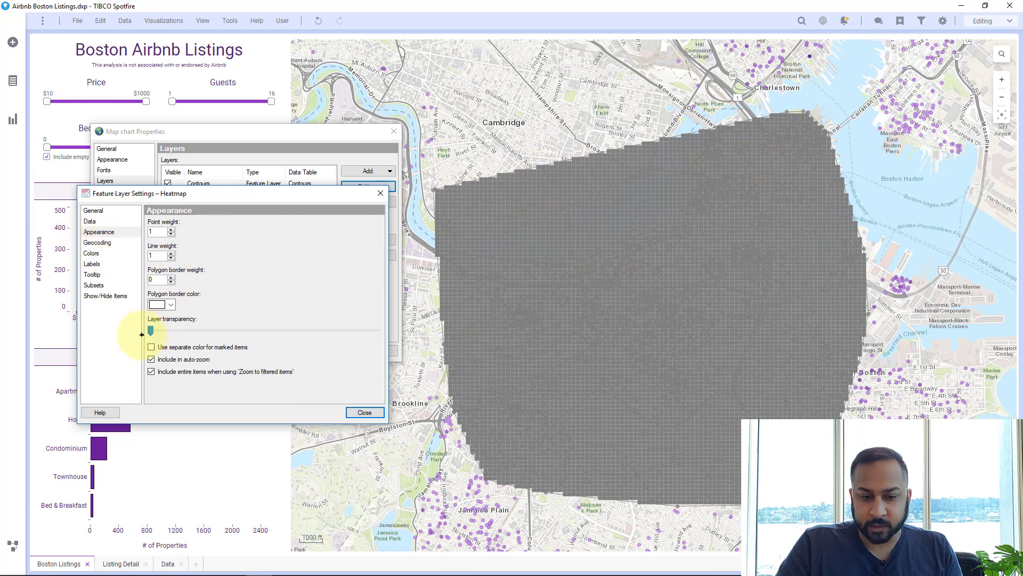
drag(151, 332, 194, 332)
- Colour the Heatmap by Sum(Level), giving a blue gradient from Min 95.32 to Max 280.10
click(98, 254)
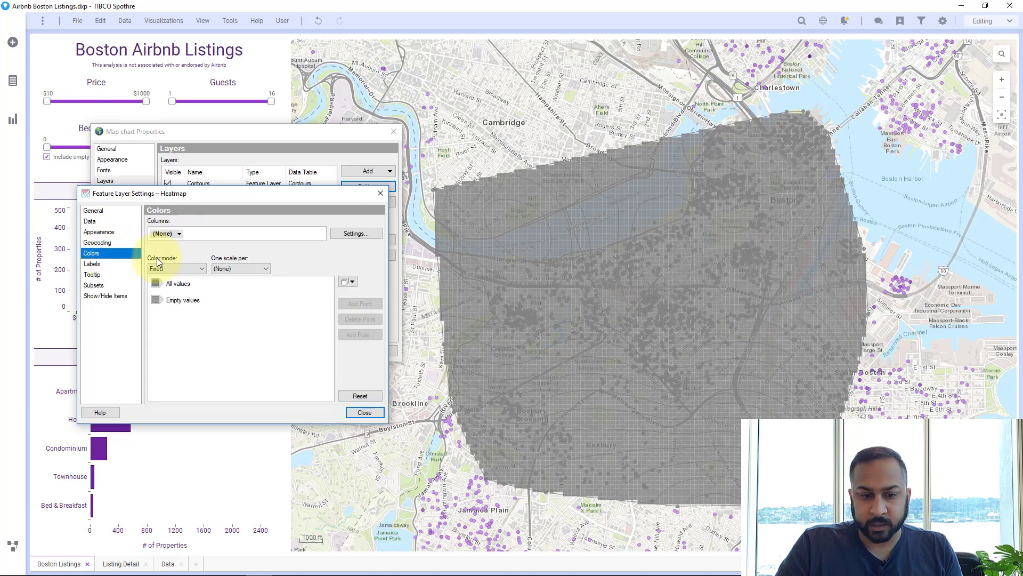
click(180, 236)
click(168, 298)
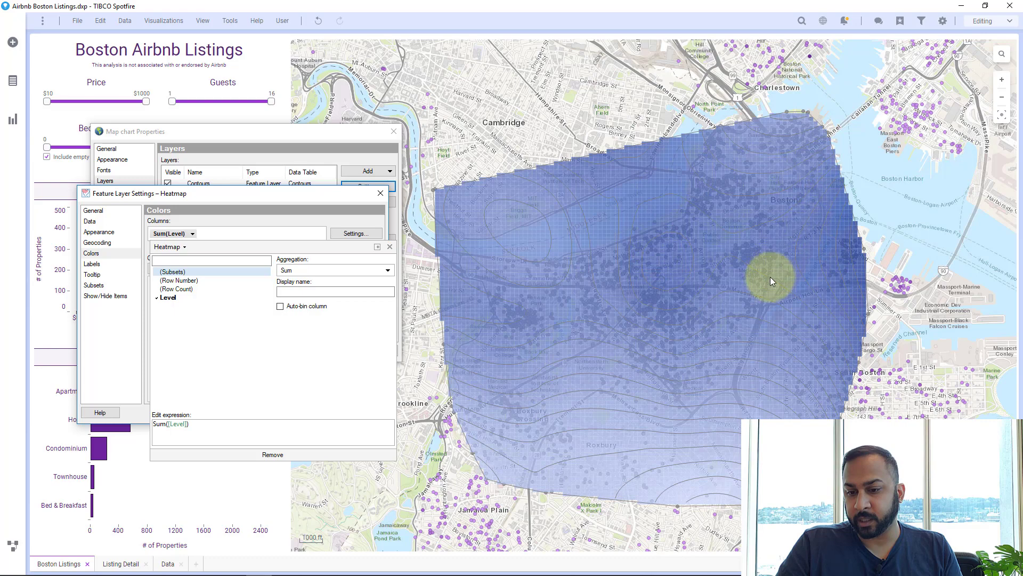
scroll(740, 270, down, 1)
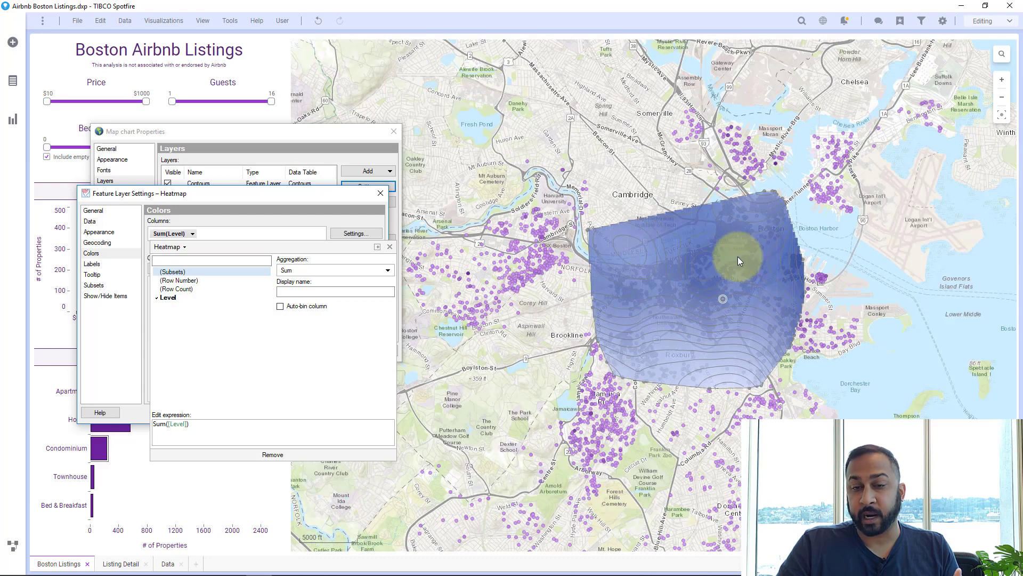
click(237, 213)
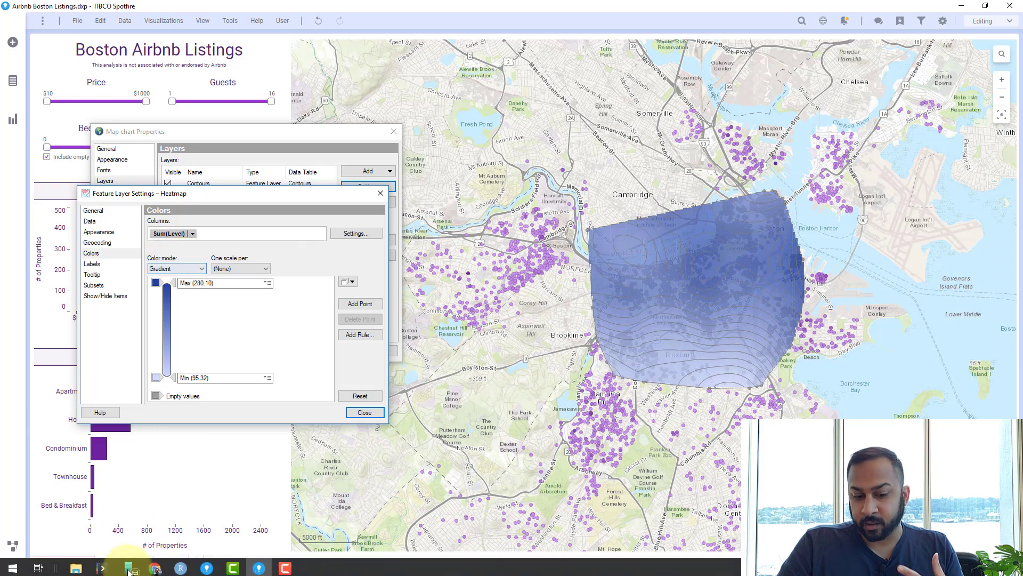
- Show the ContourPlot_V2.0 cloud example with its red-to-blue legend in a restored Chrome window
click(153, 549)
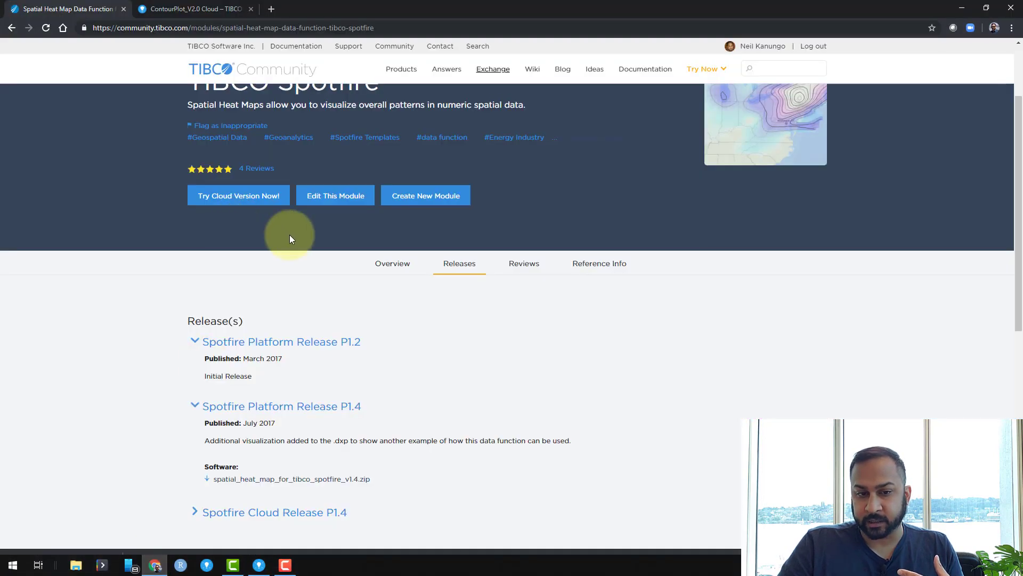
scroll(298, 235, up, 2)
key(ctrl+Tab)
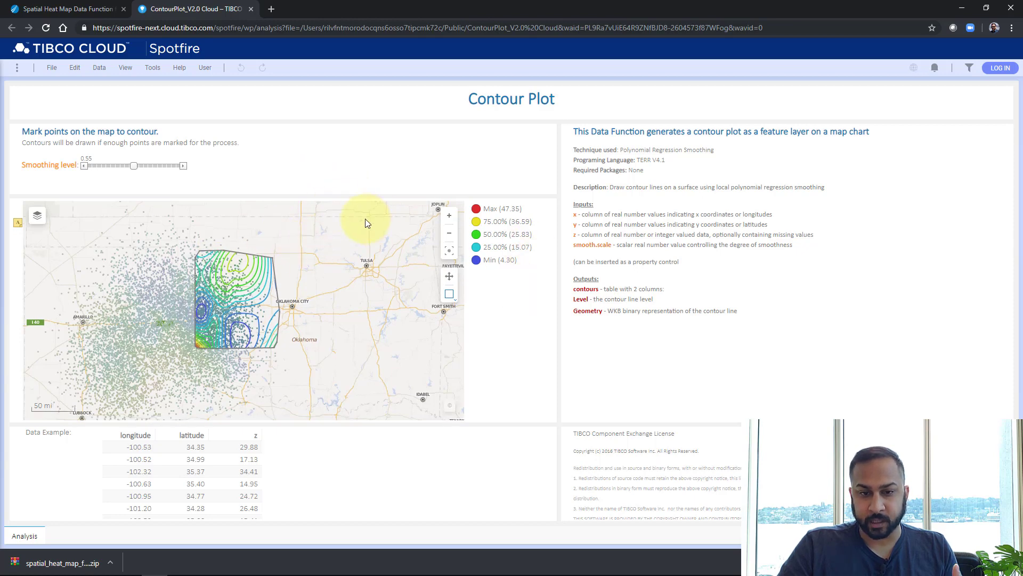
click(80, 10)
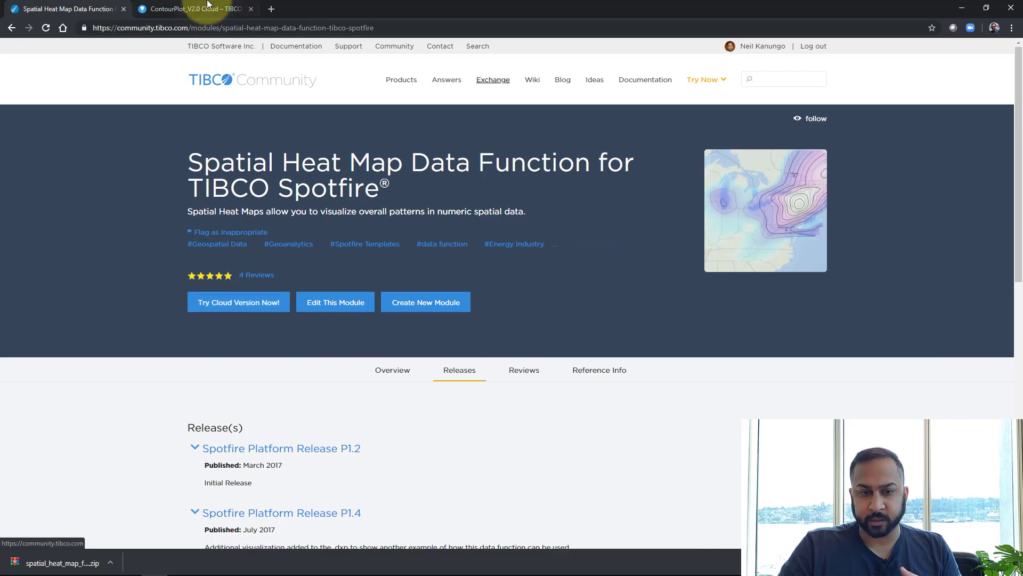
click(229, 8)
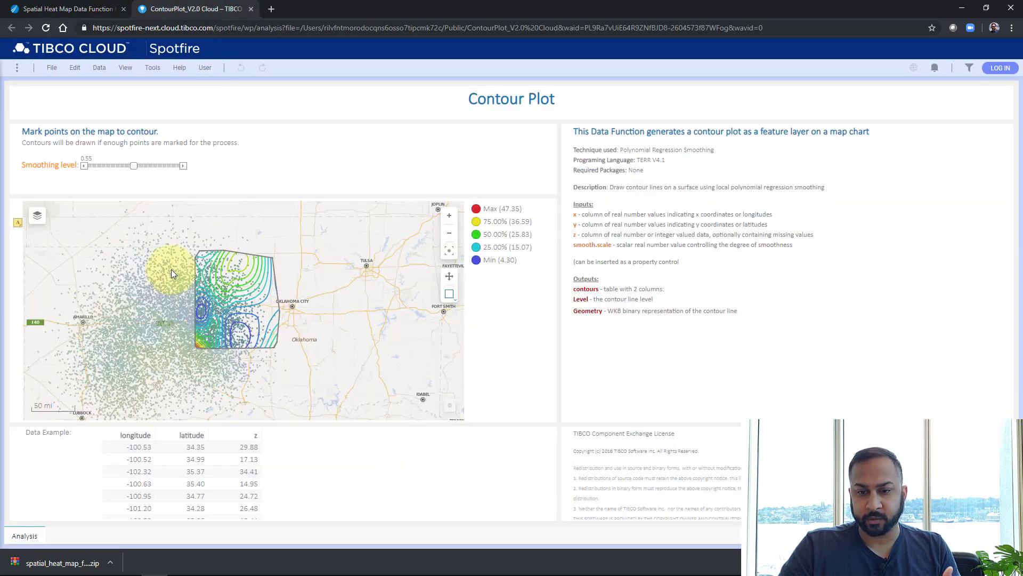
double_click(465, 11)
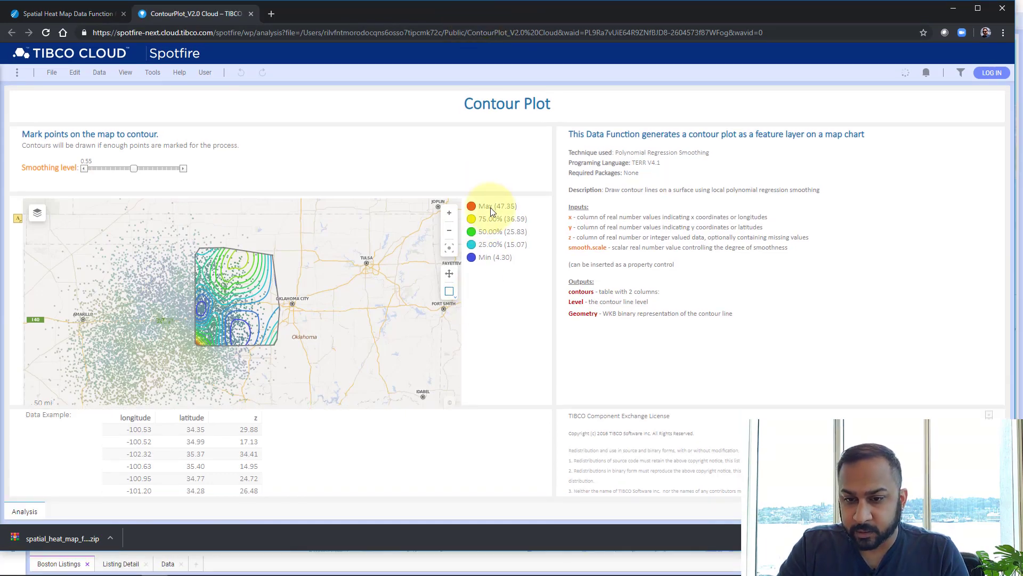
- Snap Chrome right and Spotfire left, then sample the legend's red for the Max colour
drag(529, 16, 1021, 21)
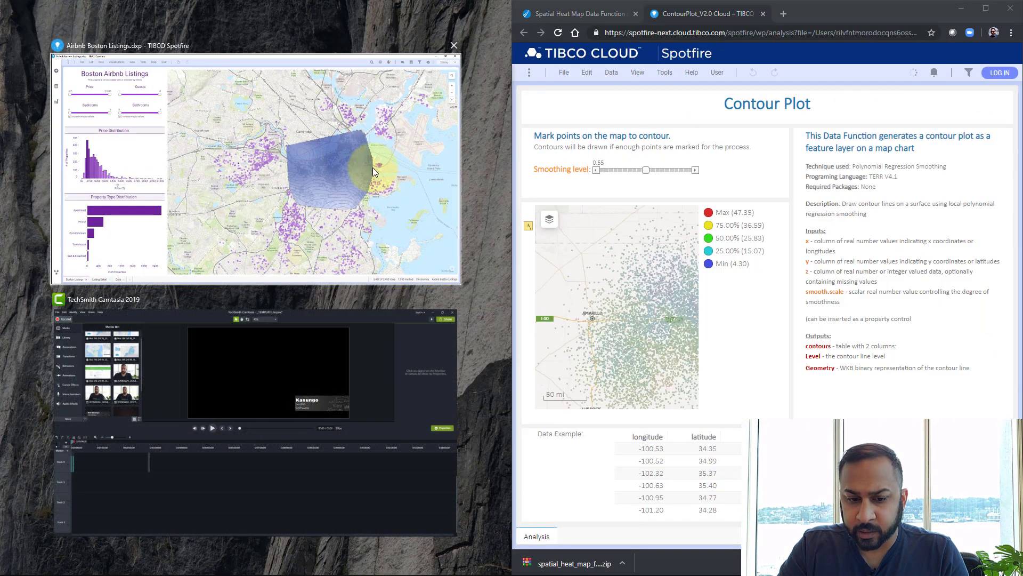
click(282, 191)
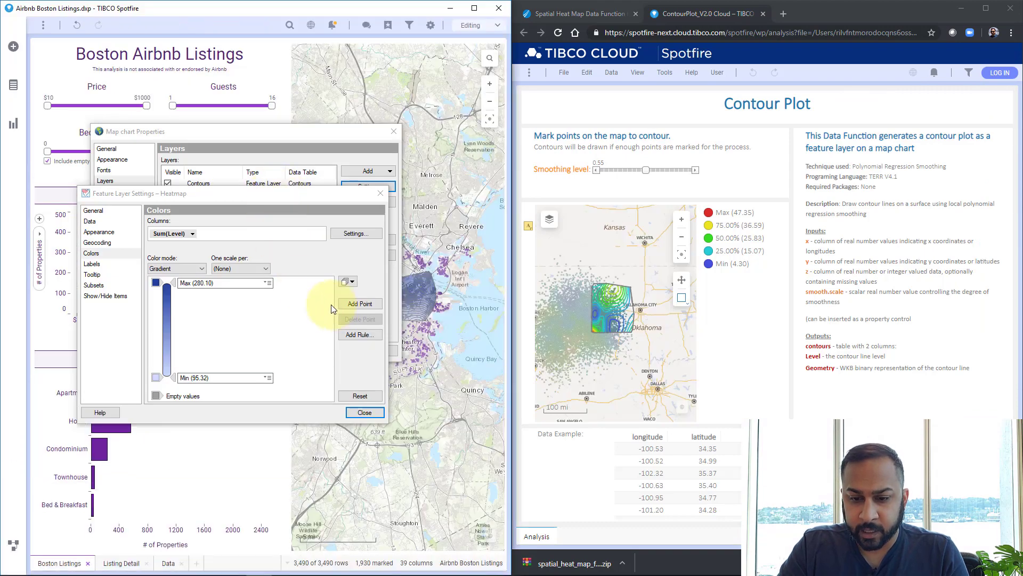
click(157, 283)
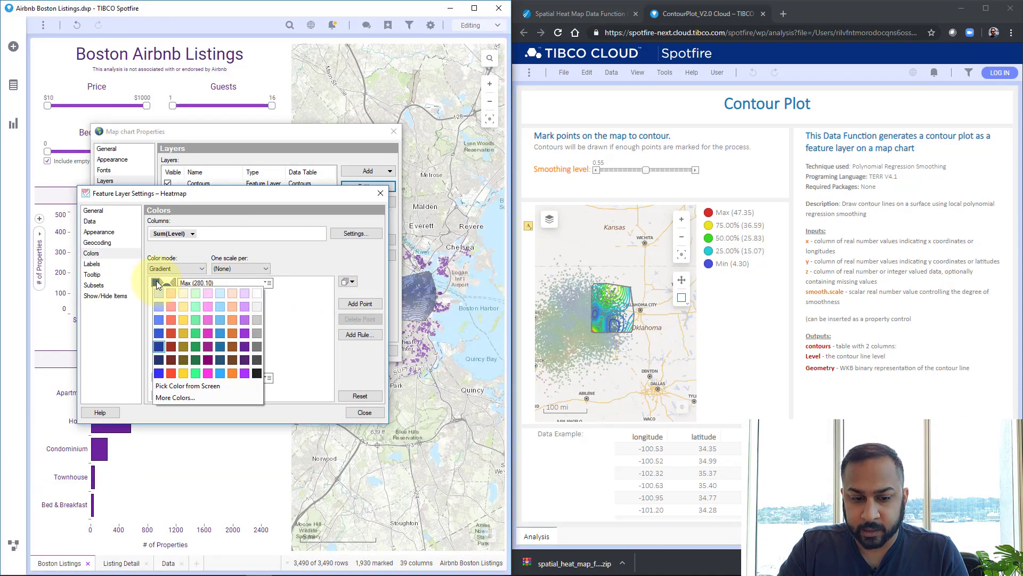
click(179, 388)
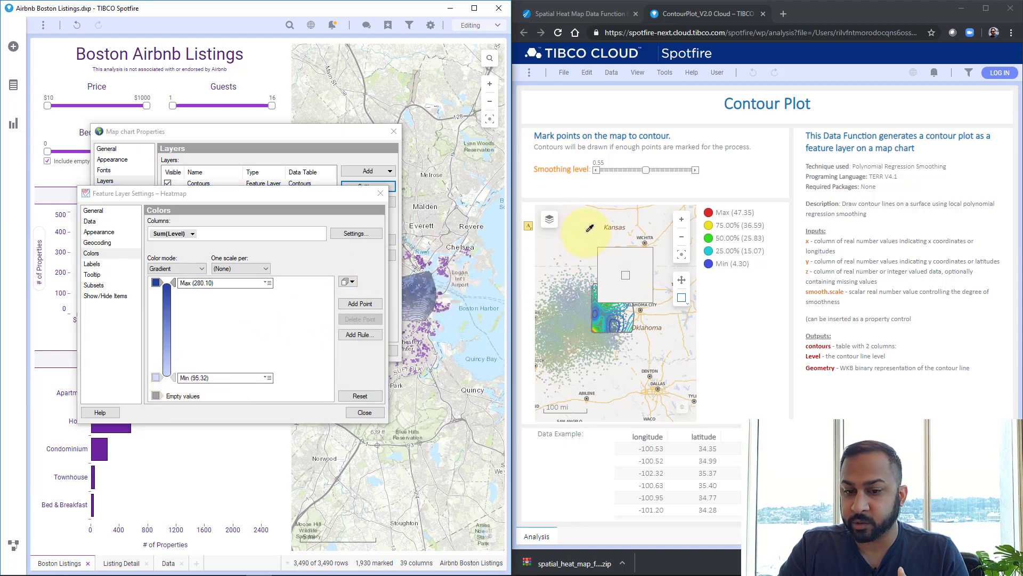
click(710, 212)
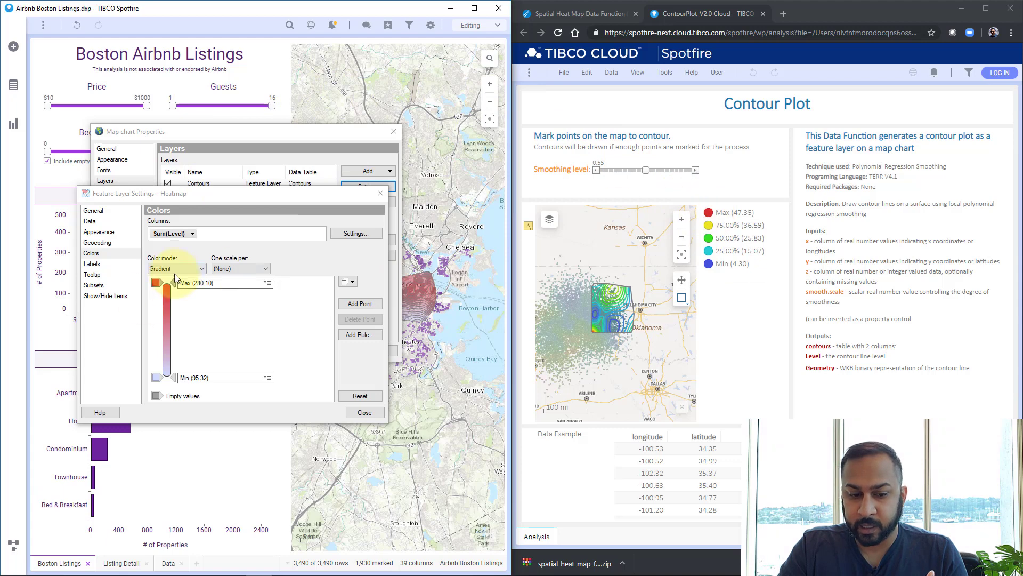
- Sample the example legend's blue for the heatmap's Min colour
click(158, 379)
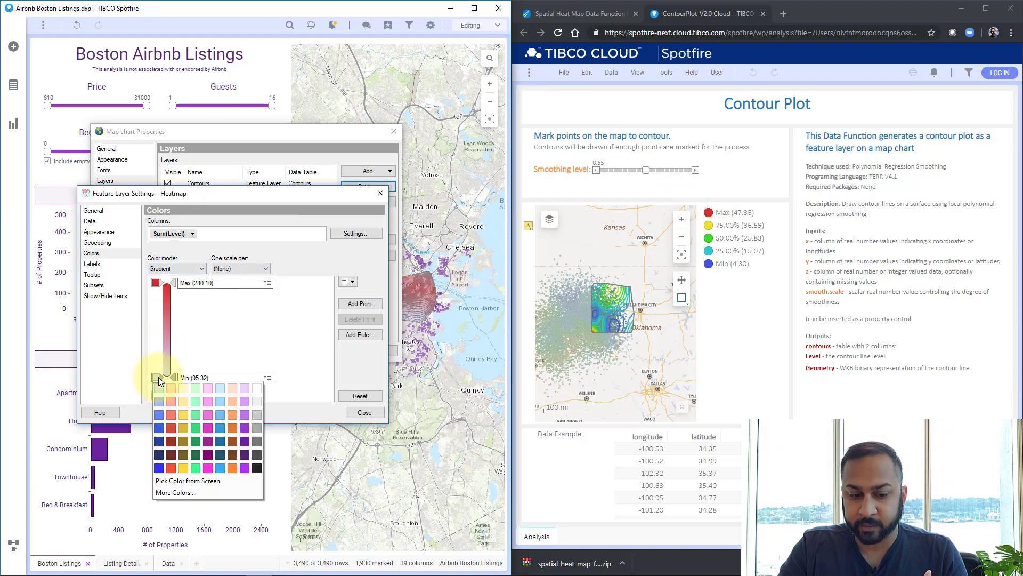
click(176, 480)
click(709, 263)
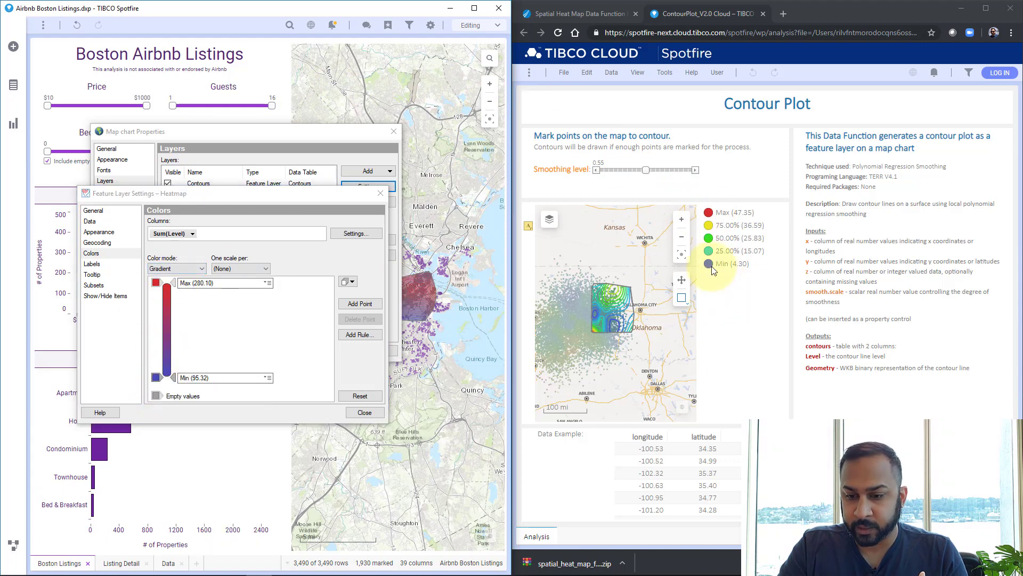
- Add gradient points at 75, 50 and 25 percent and sample the 75% point's colour
click(351, 305)
click(350, 305)
click(350, 305)
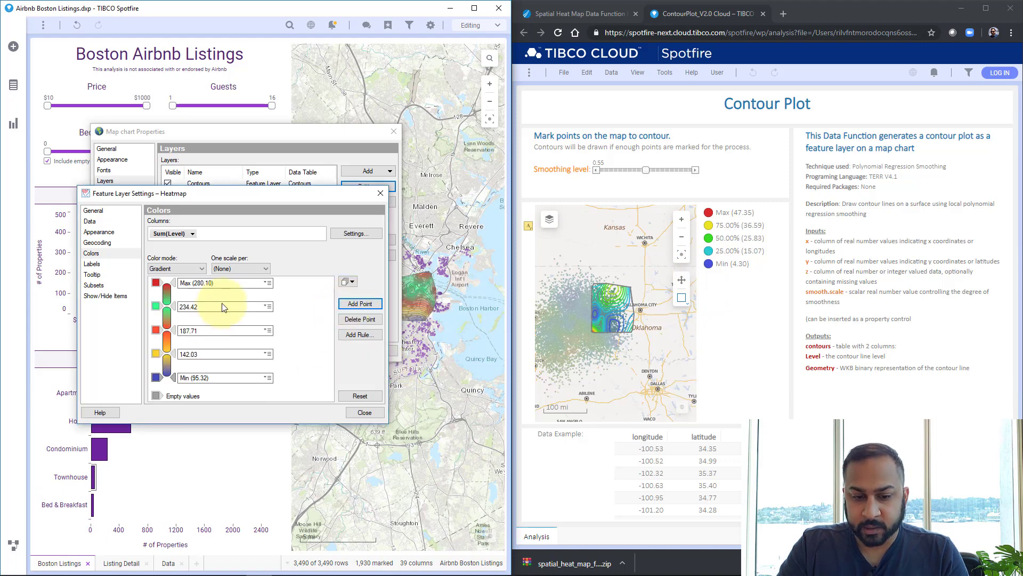
click(269, 307)
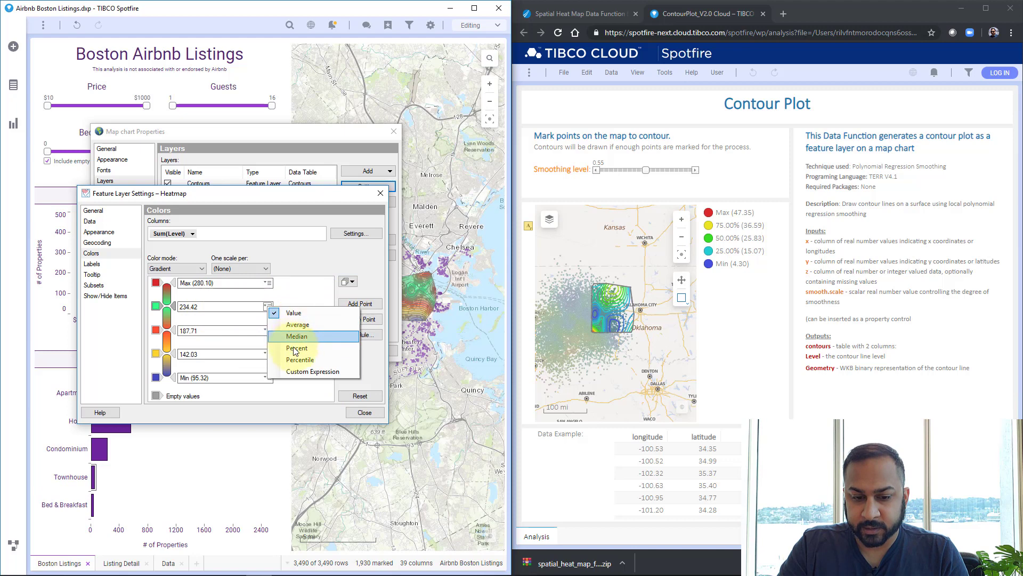
click(269, 339)
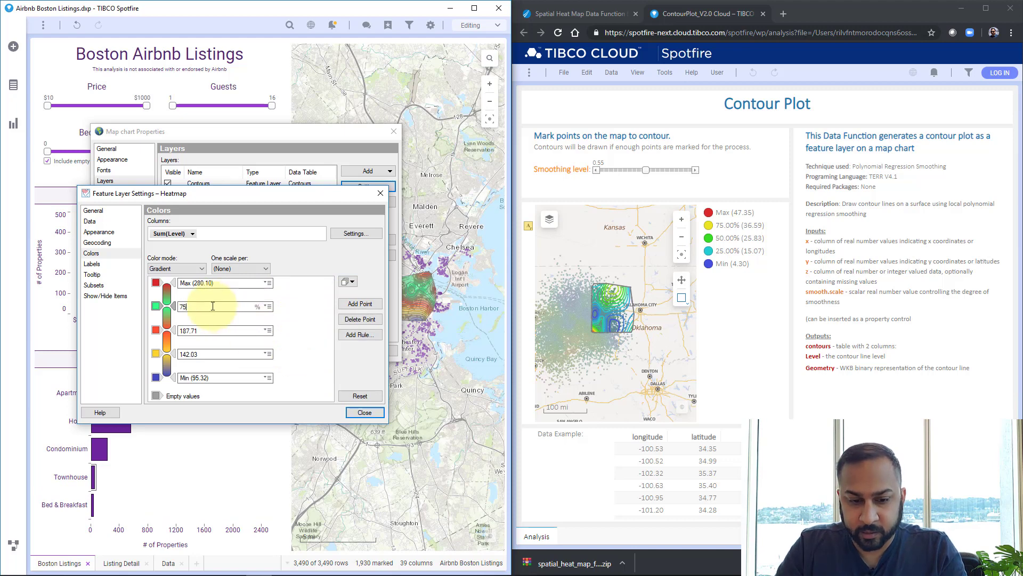
click(266, 330)
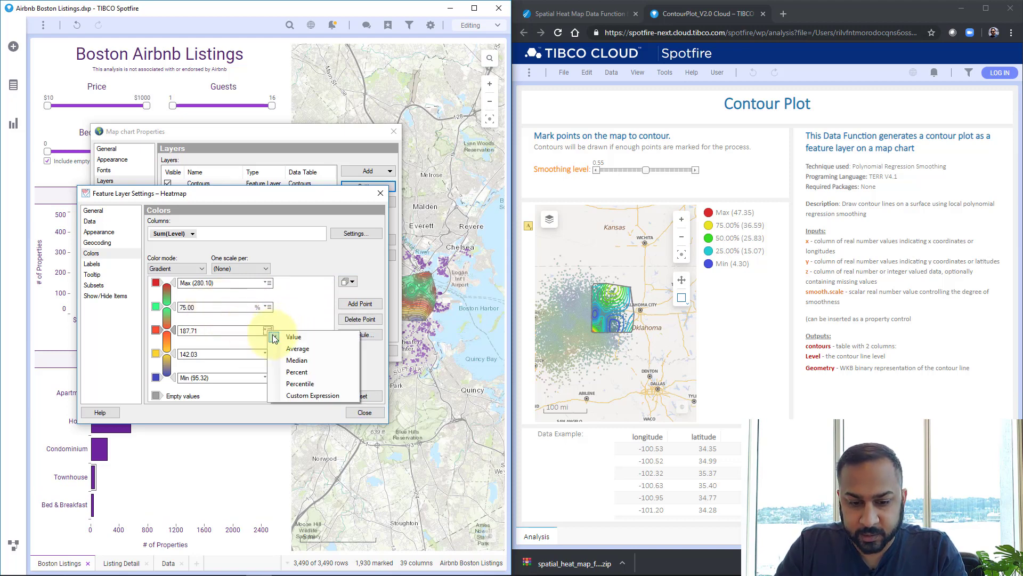
click(279, 371)
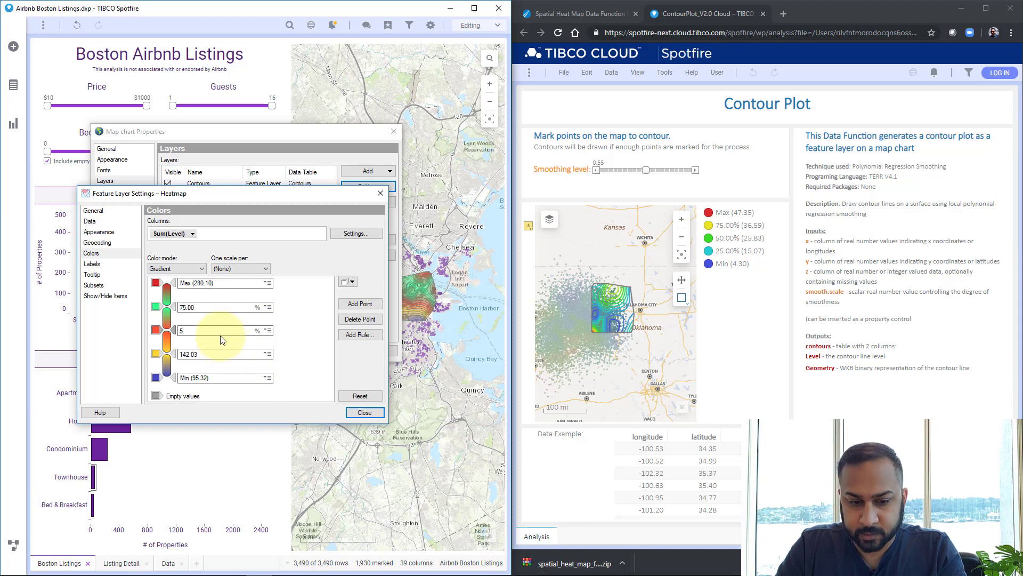
click(266, 354)
click(278, 394)
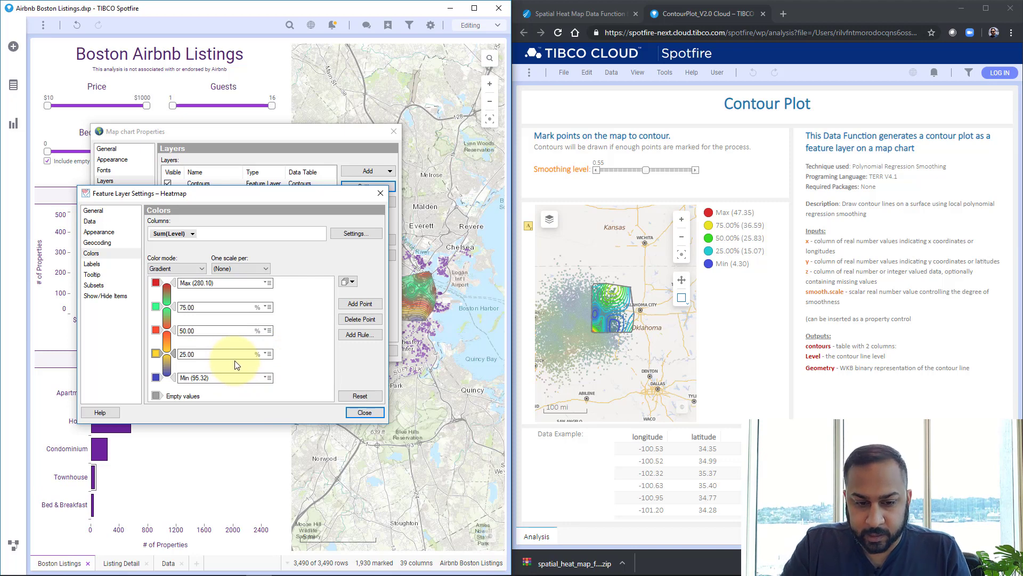
click(156, 307)
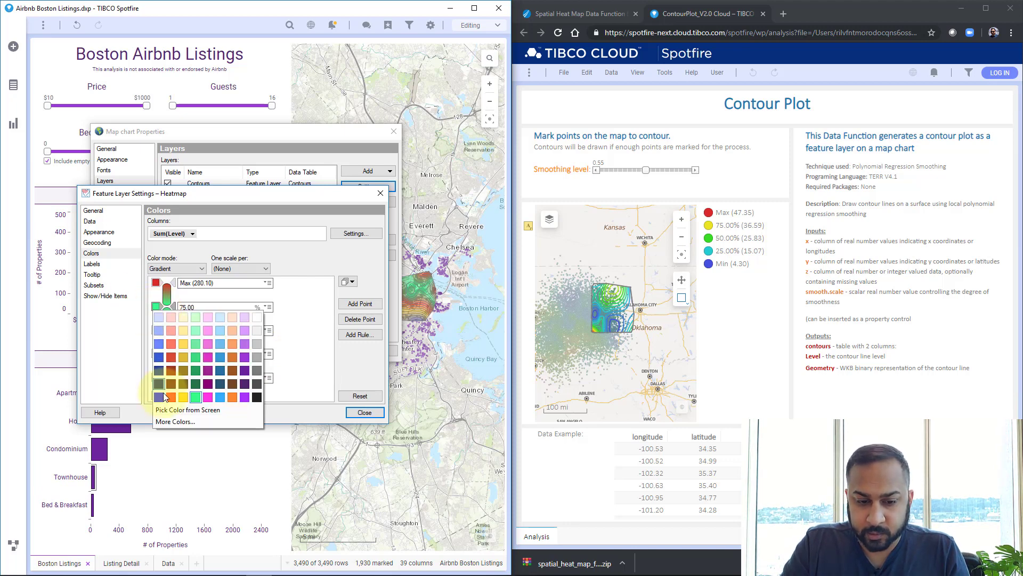
click(172, 409)
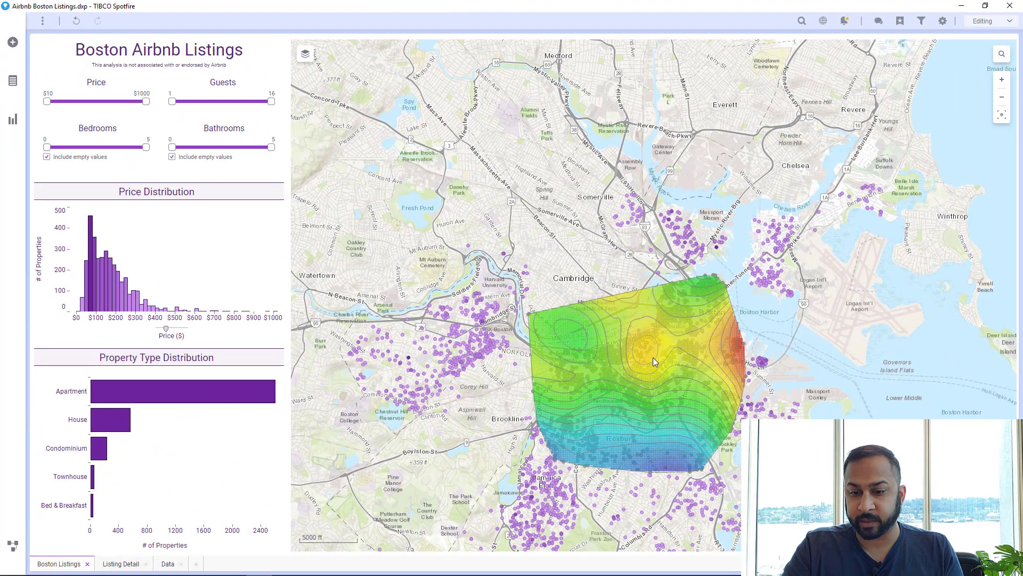
- Uncheck the Airbnb Boston Listings layer, leaving only heatmap and contours visible
click(306, 54)
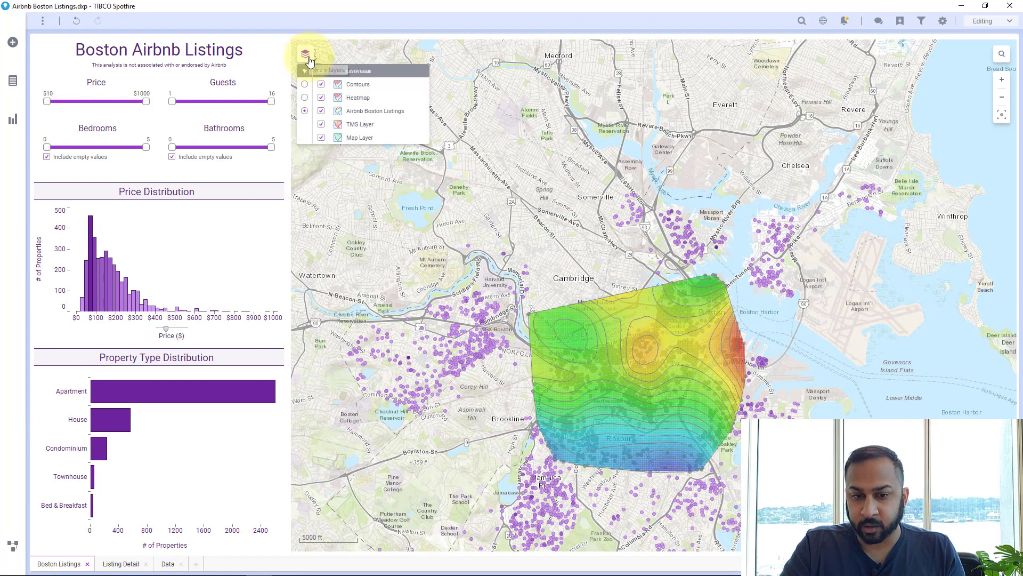
click(321, 98)
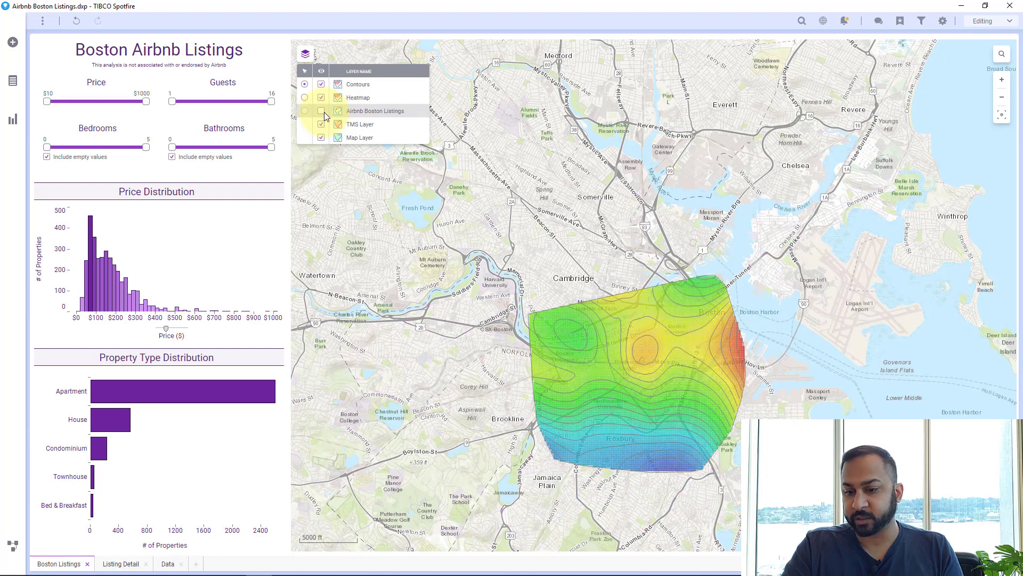
click(321, 111)
scroll(698, 258, down, 3)
scroll(703, 266, up, 3)
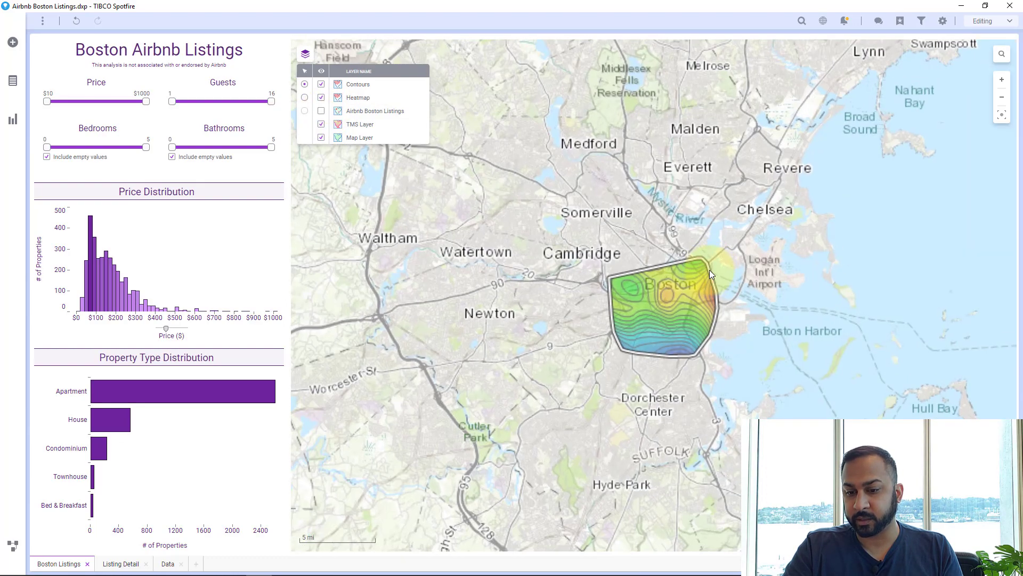
right_click(360, 83)
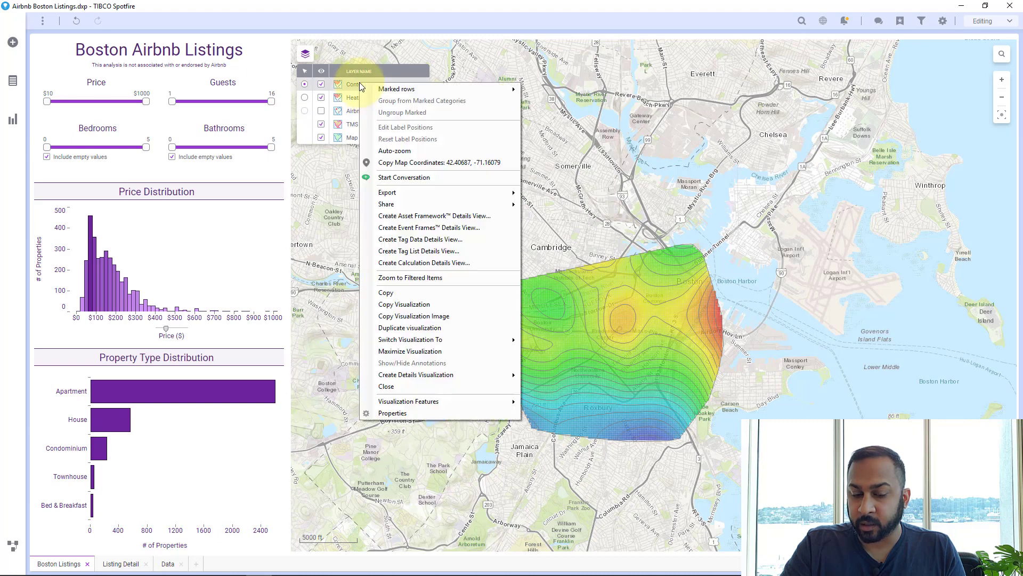
- Set the Contours layer's colour settings to use the Level column, giving Sum(Level)
click(392, 413)
click(389, 224)
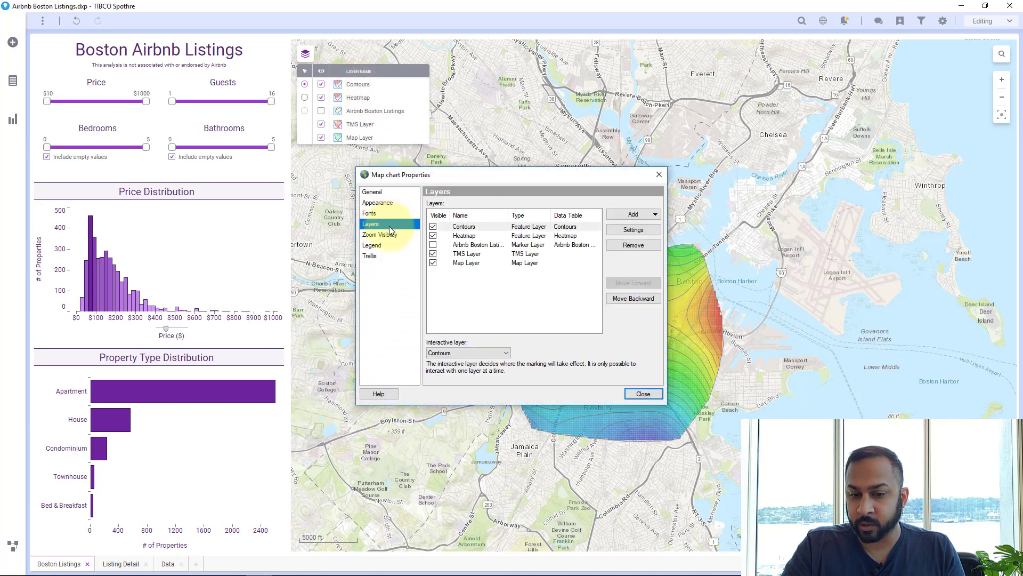
click(611, 234)
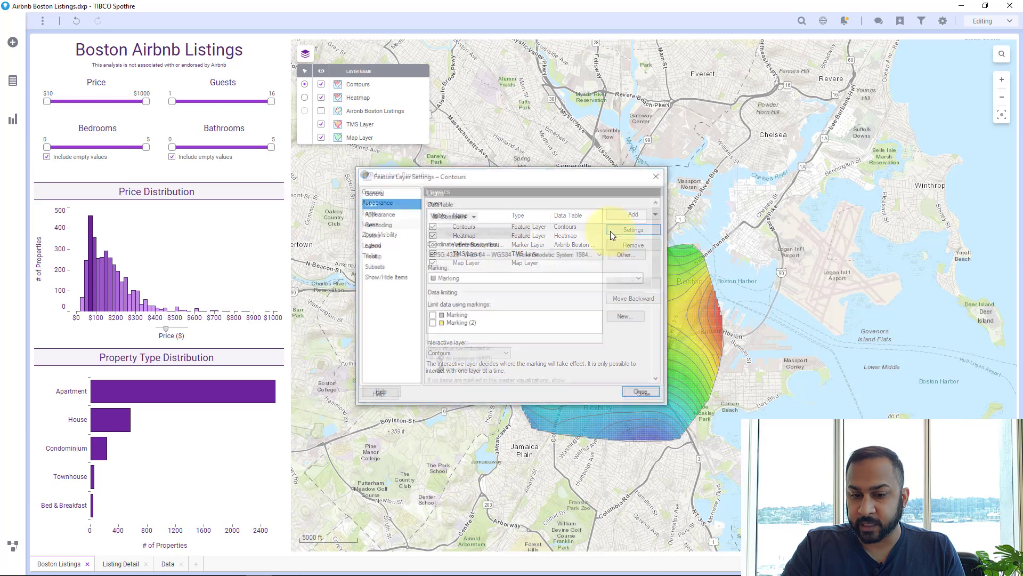
click(379, 235)
click(457, 217)
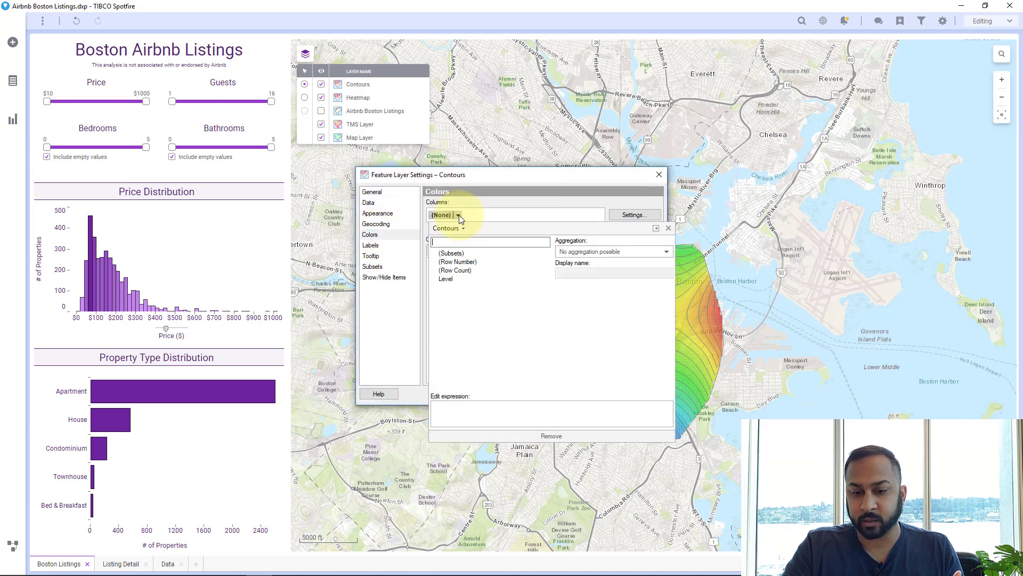
click(450, 279)
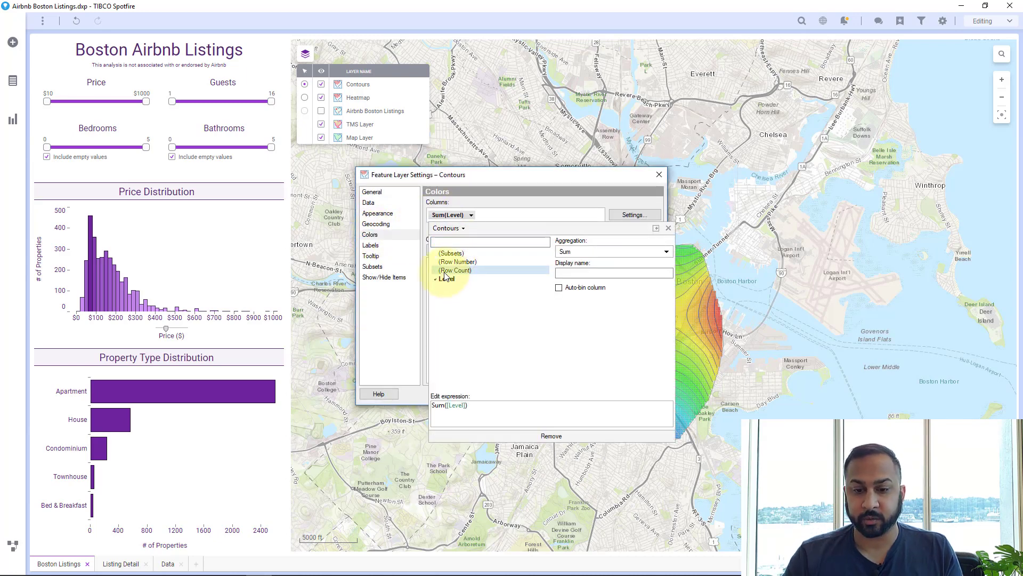